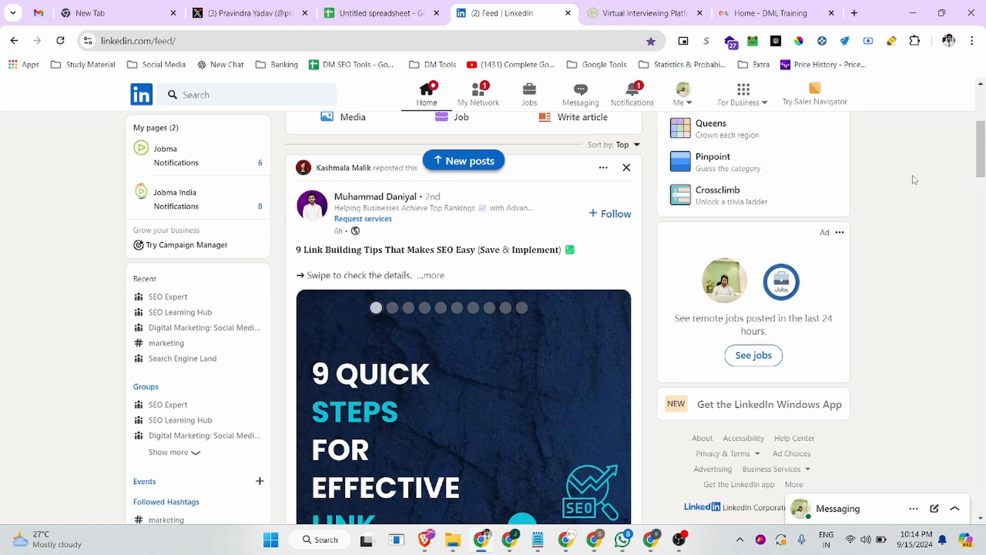
Open your own LinkedIn profile through the Me menu in the top bar
scroll(508, 231, "up", 5)
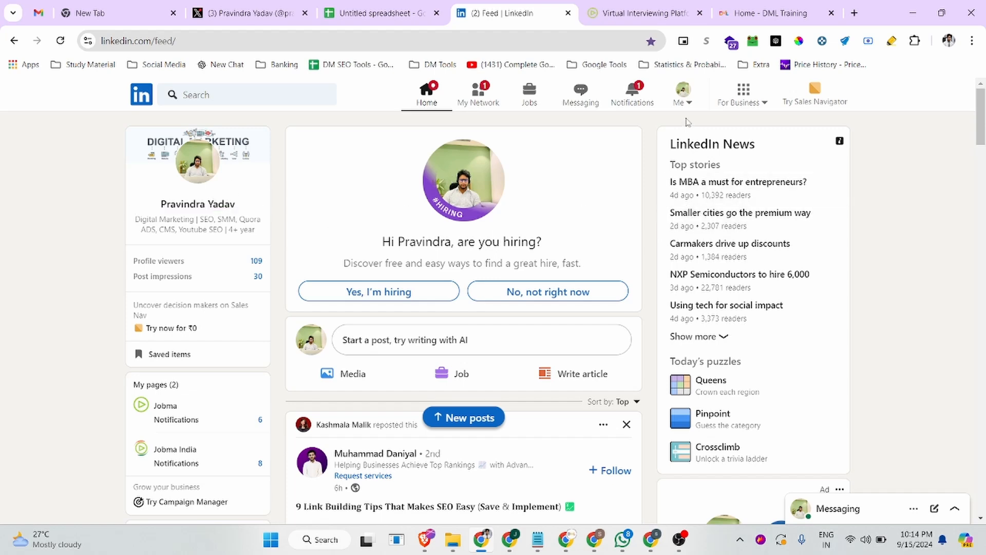
left_click(683, 103)
left_click(686, 105)
left_click(683, 102)
left_click(618, 191)
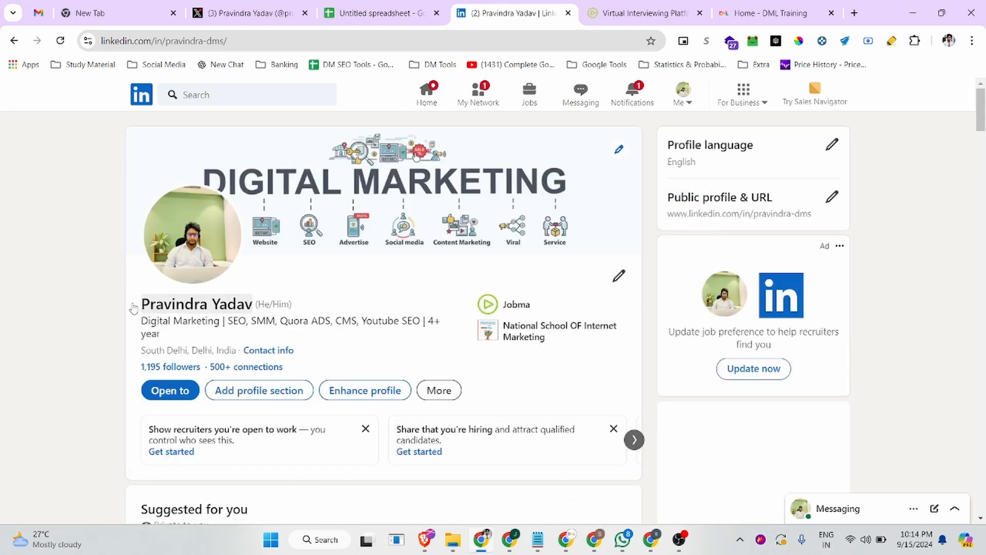
Choose Create a Company Page from the For Business menu
left_click(275, 39)
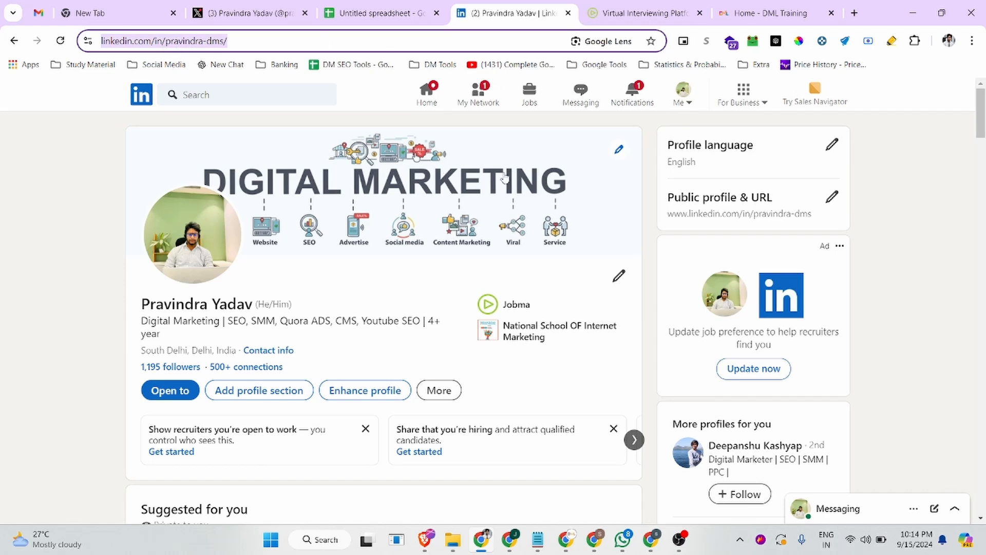
left_click(767, 105)
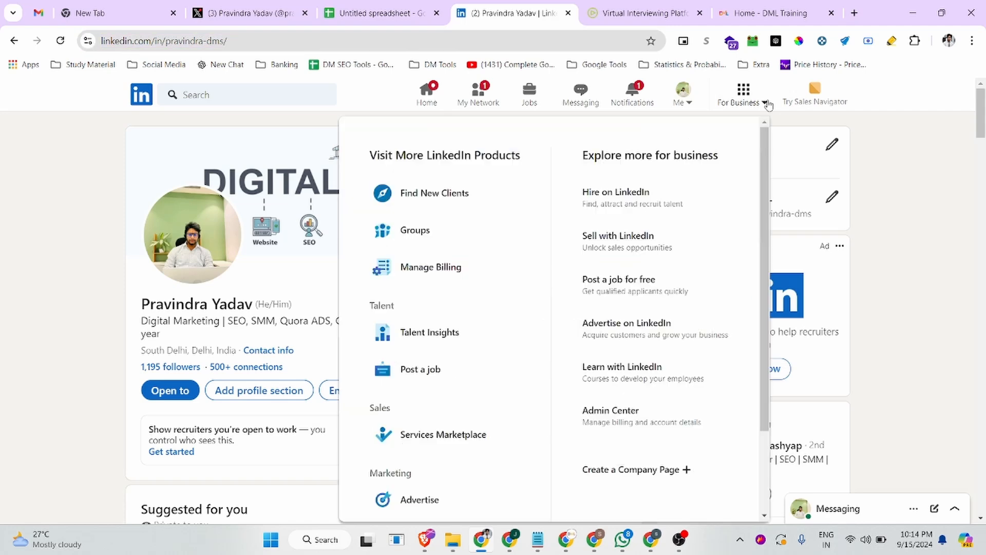
scroll(616, 328, "down", 3)
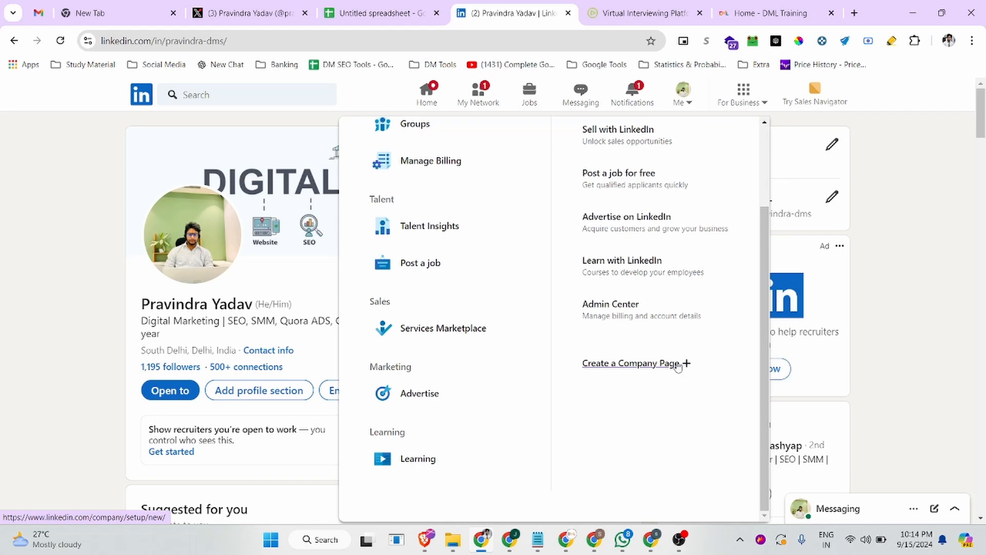
left_click(650, 366)
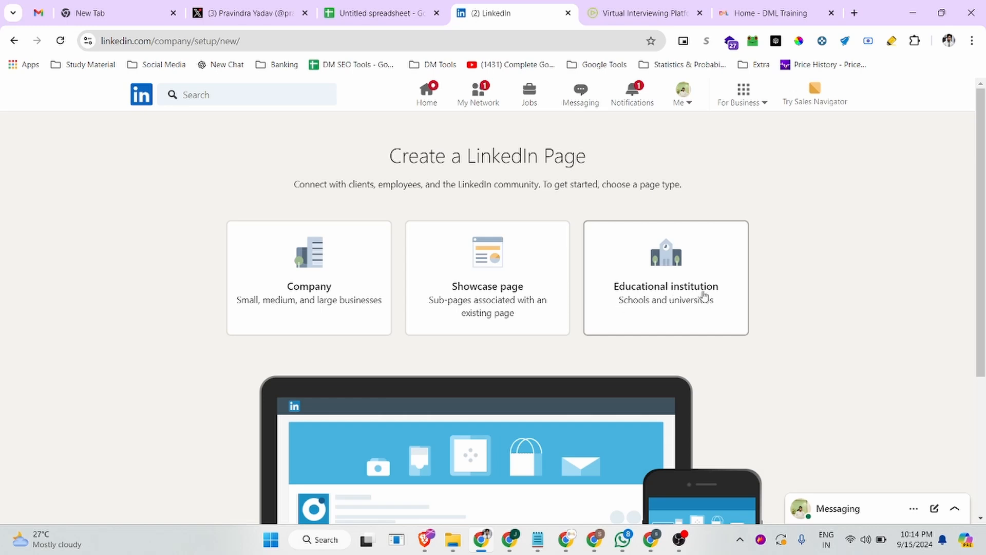
Choose the Company page type and enter the name 'DML Training'
left_click(292, 297)
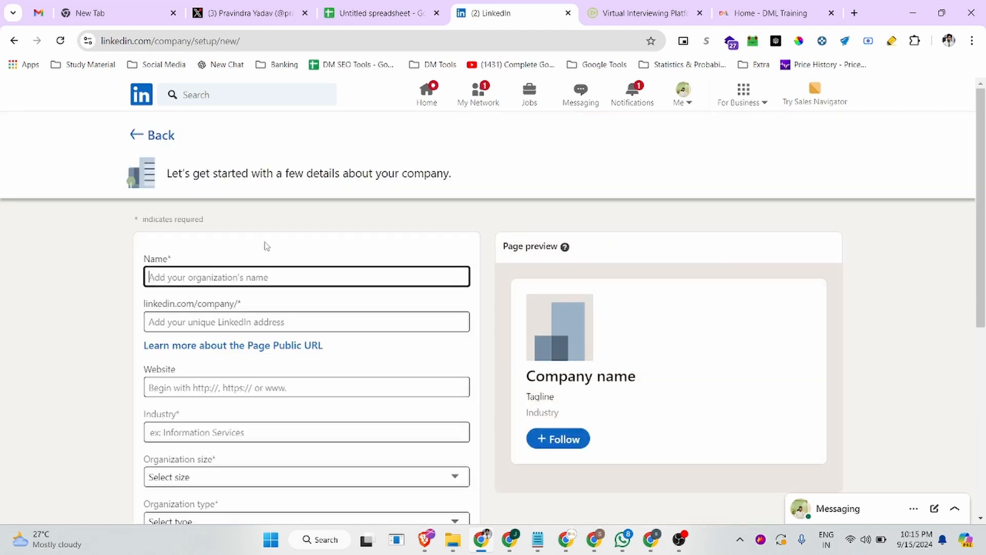
left_click(156, 277)
type("DML")
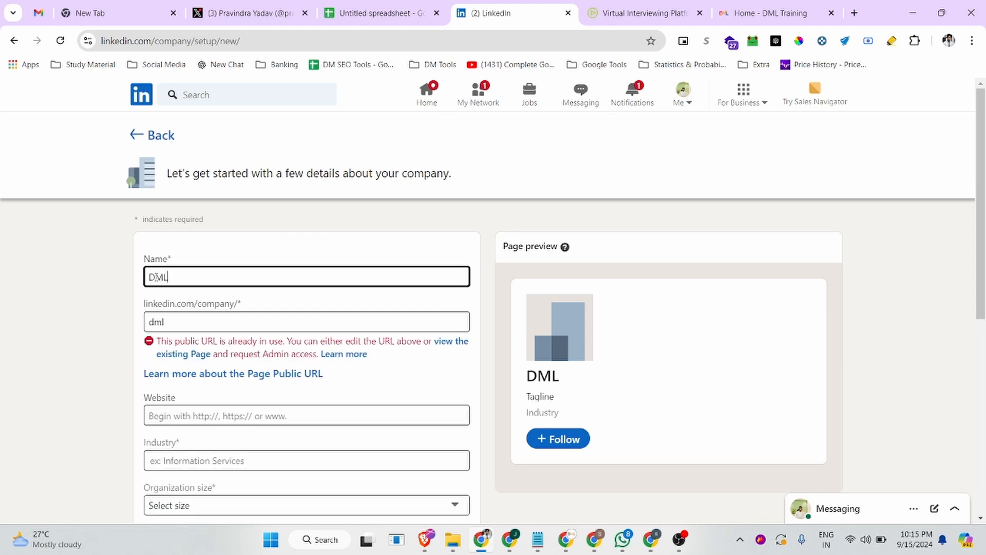
type(" Trai")
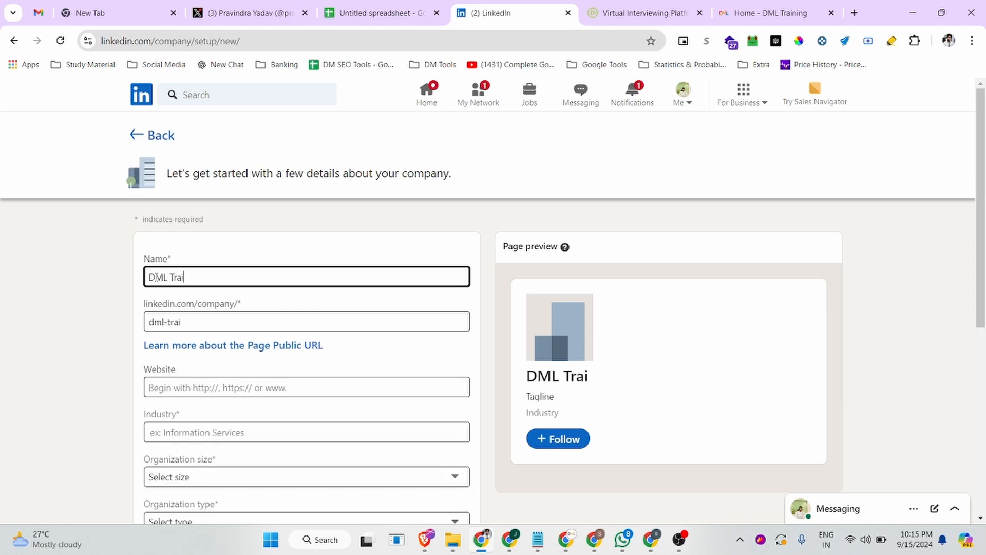
type("ning")
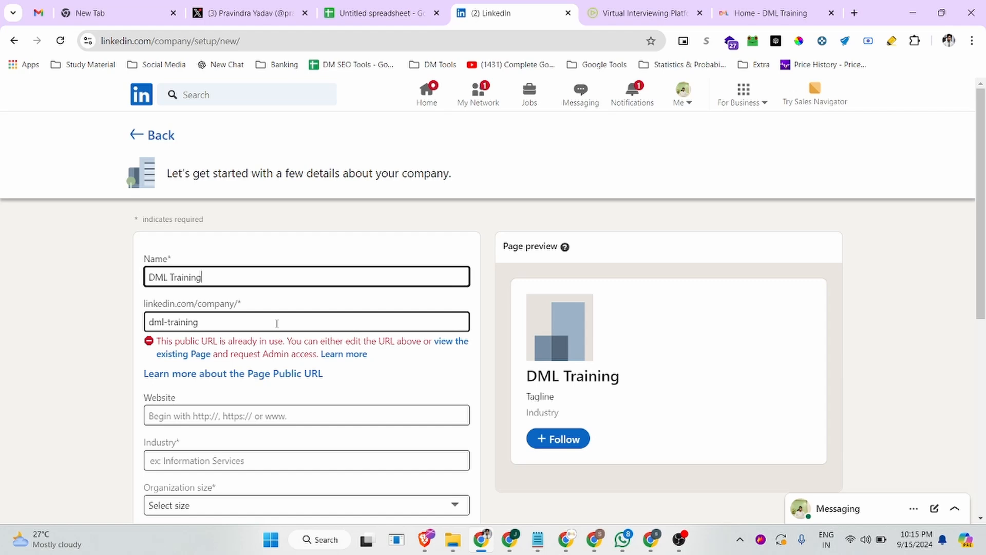
Change the name to 'DML Trainings' so the public URL dml-trainings is available
triple_click(232, 321)
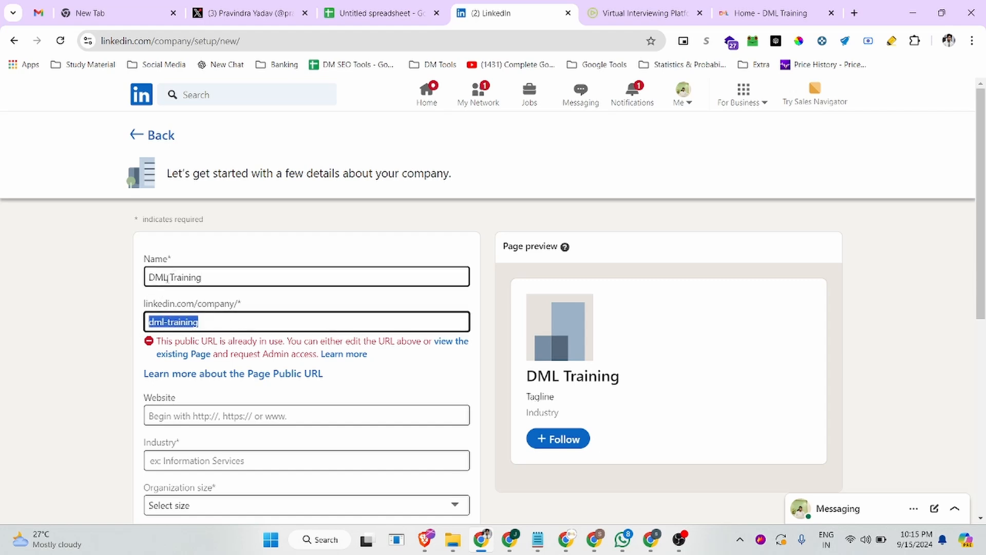
left_click(204, 277)
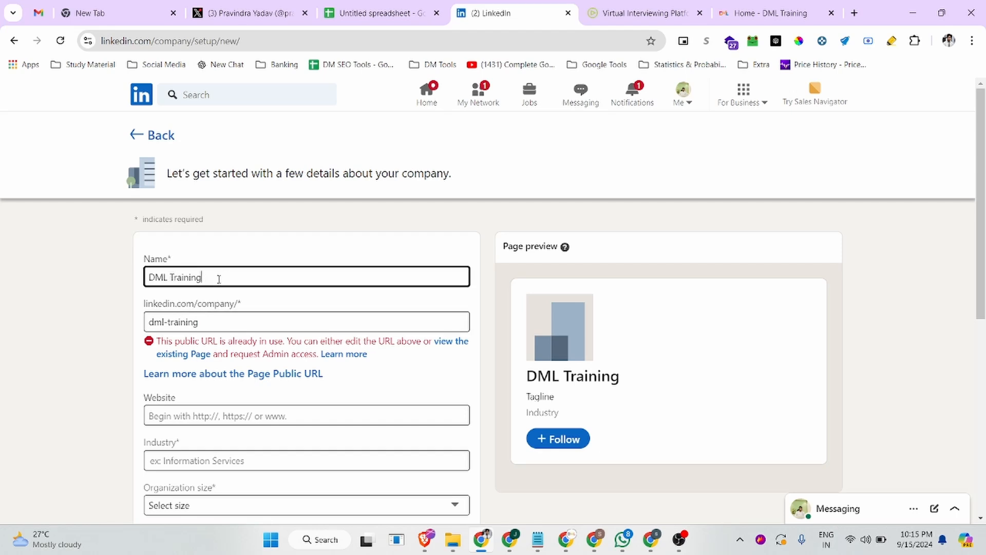
type("s")
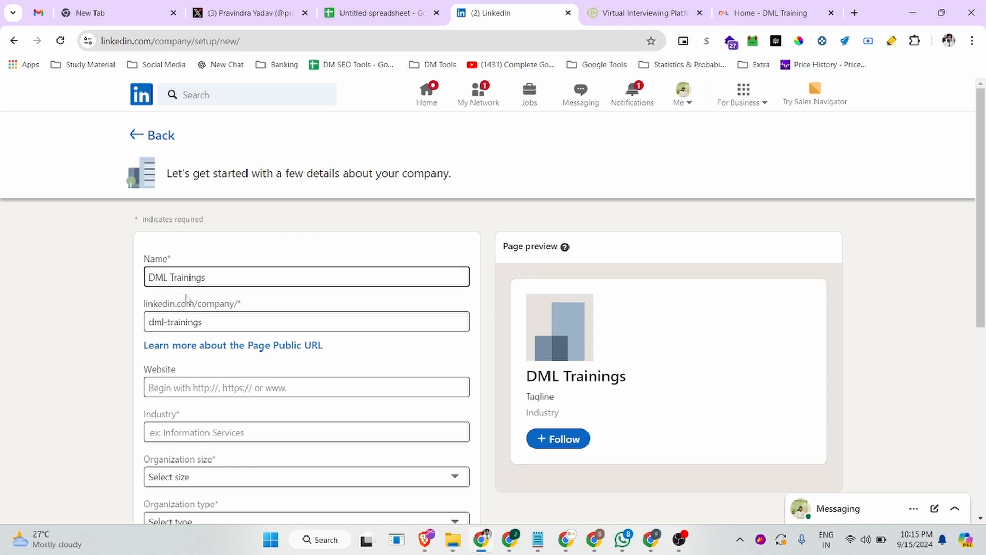
left_click(148, 327)
left_click_drag(218, 324, 134, 328)
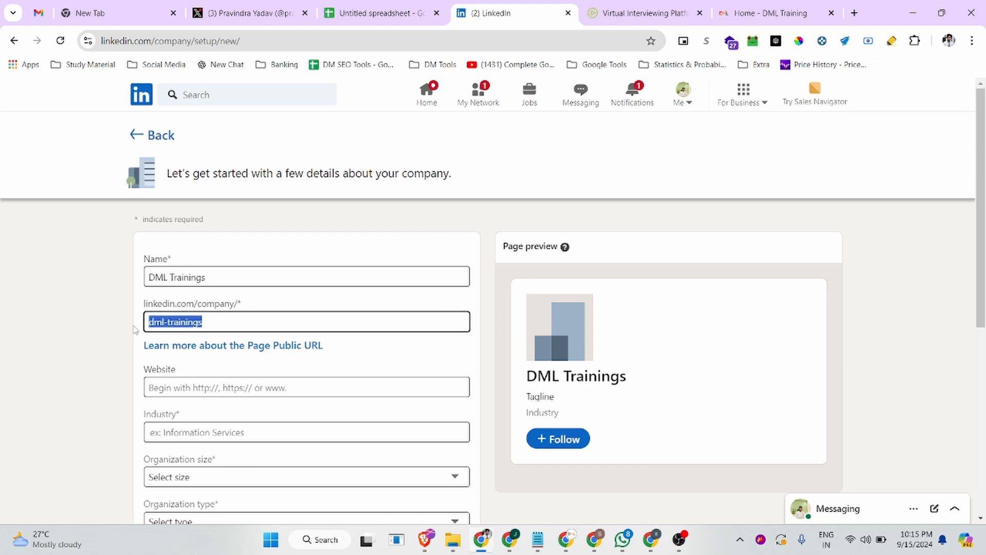
scroll(201, 328, "down", 2)
left_click(193, 259)
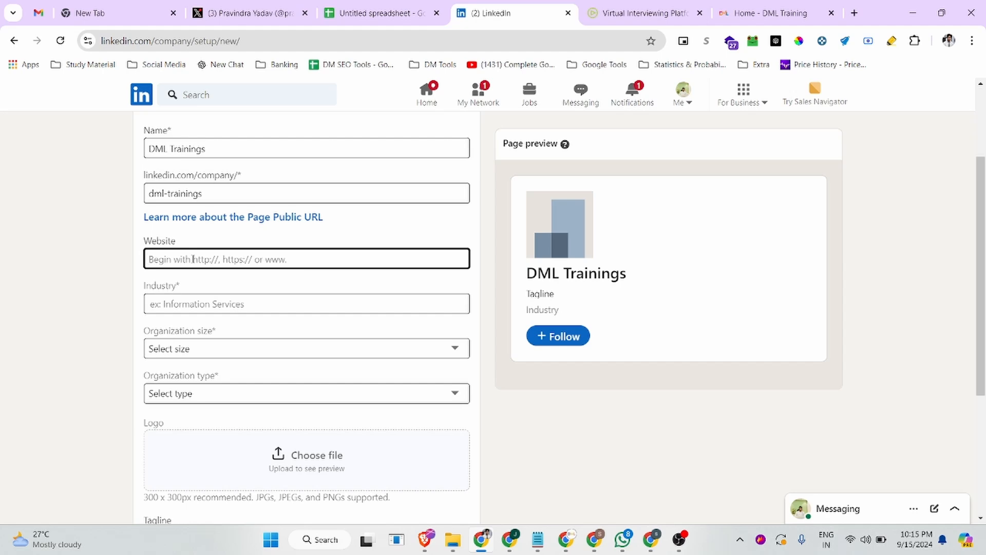
left_click(770, 13)
left_click(215, 45)
key("ctrl+c")
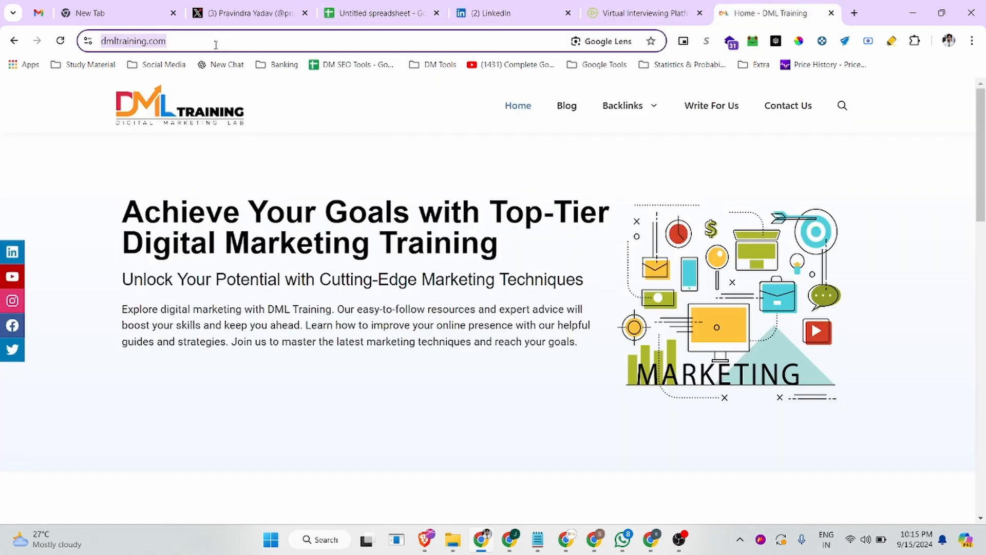
left_click(496, 11)
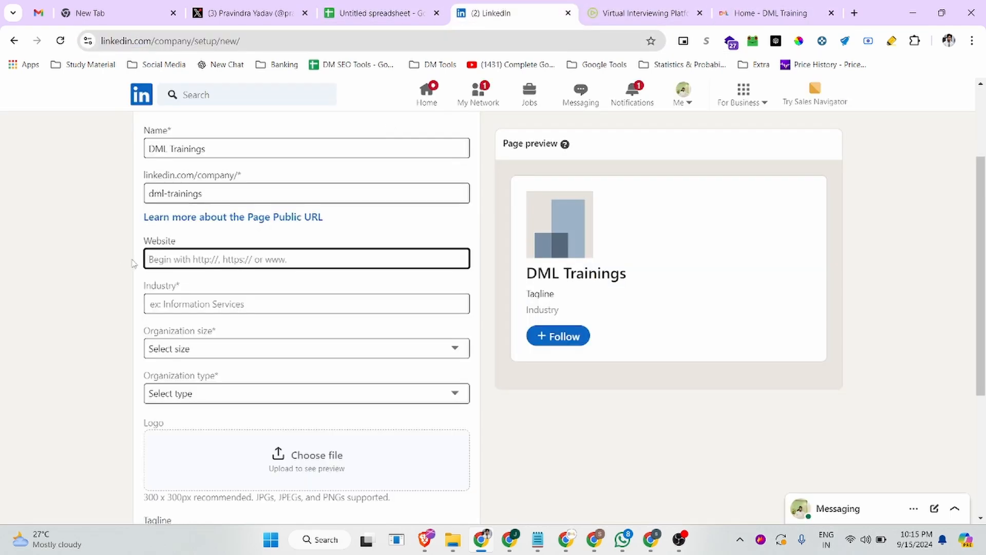
key("ctrl+v")
Set the industry to Marketing Services
left_click(164, 302)
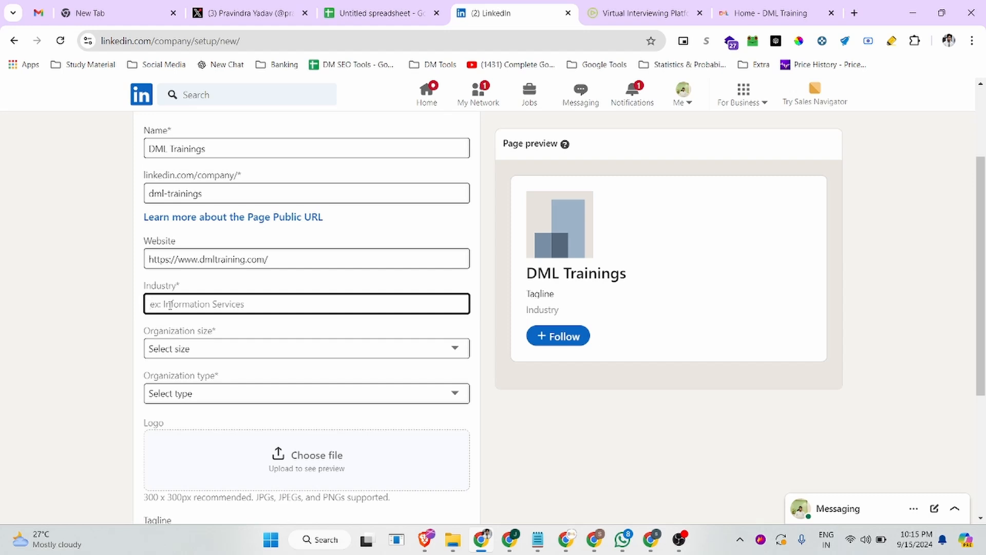
left_click(770, 15)
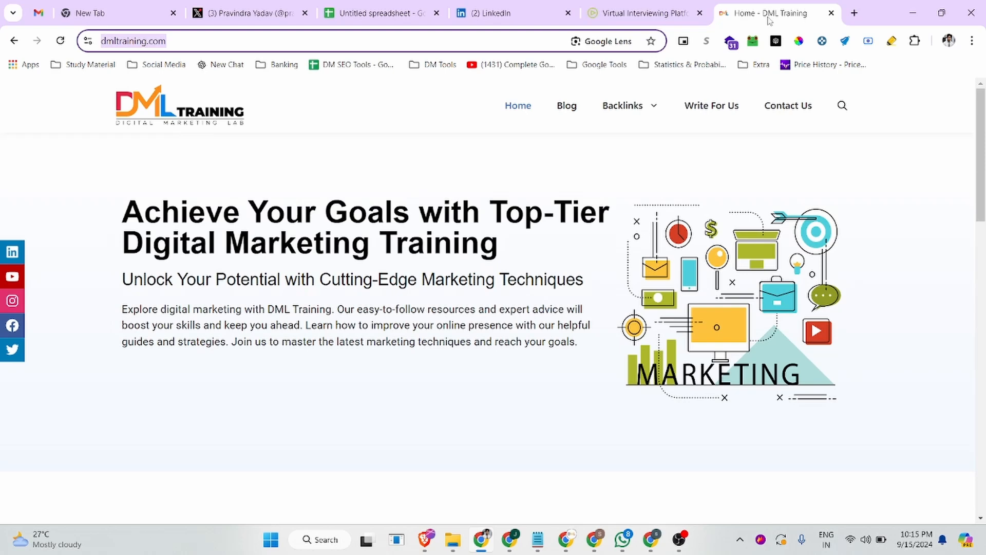
left_click(558, 20)
left_click(787, 11)
left_click(475, 22)
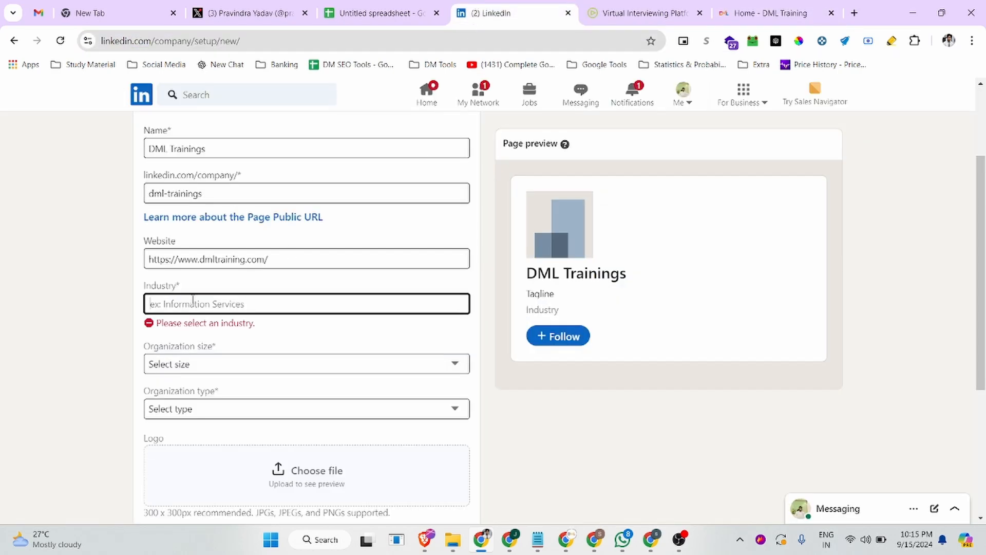
type("Marketing")
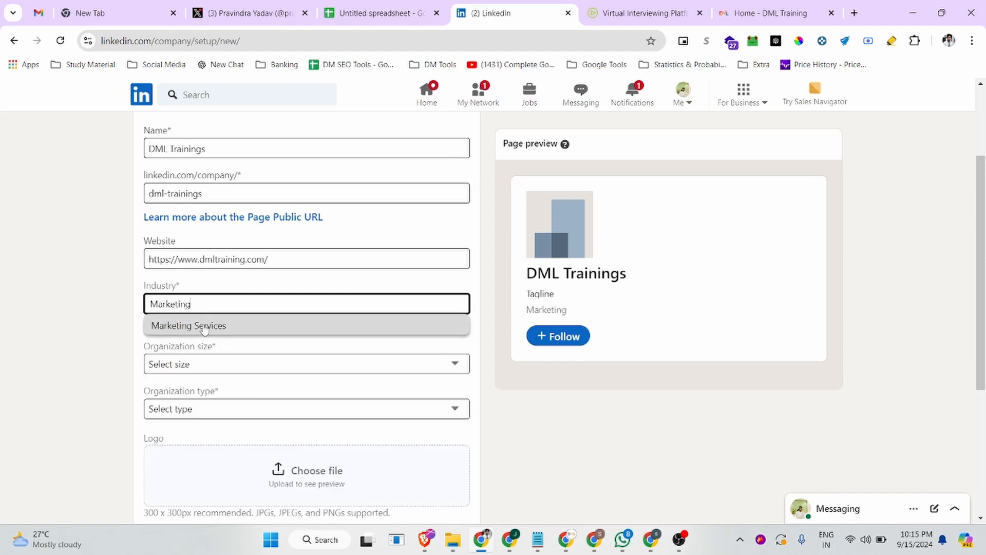
left_click(204, 329)
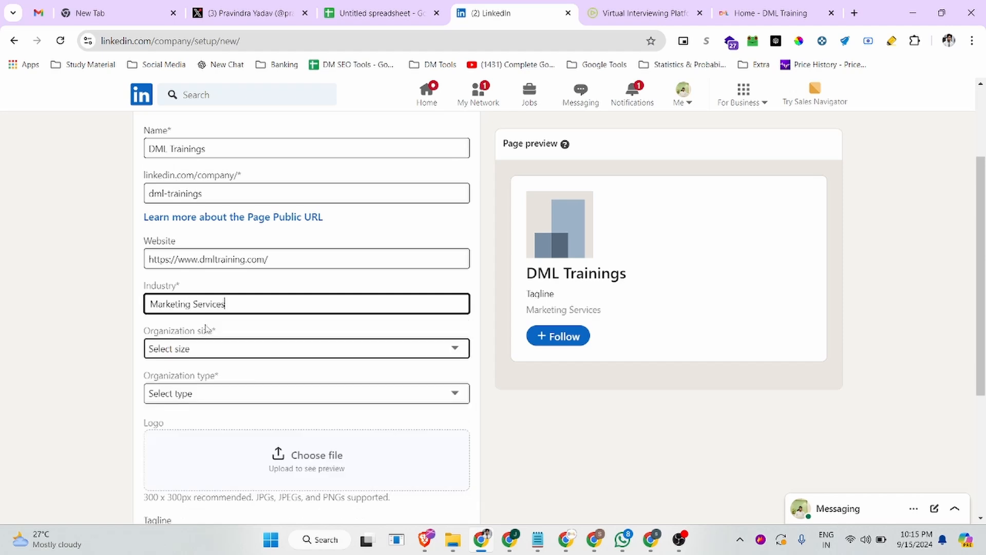
Set the organization size to 2–10 employees
left_click(186, 350)
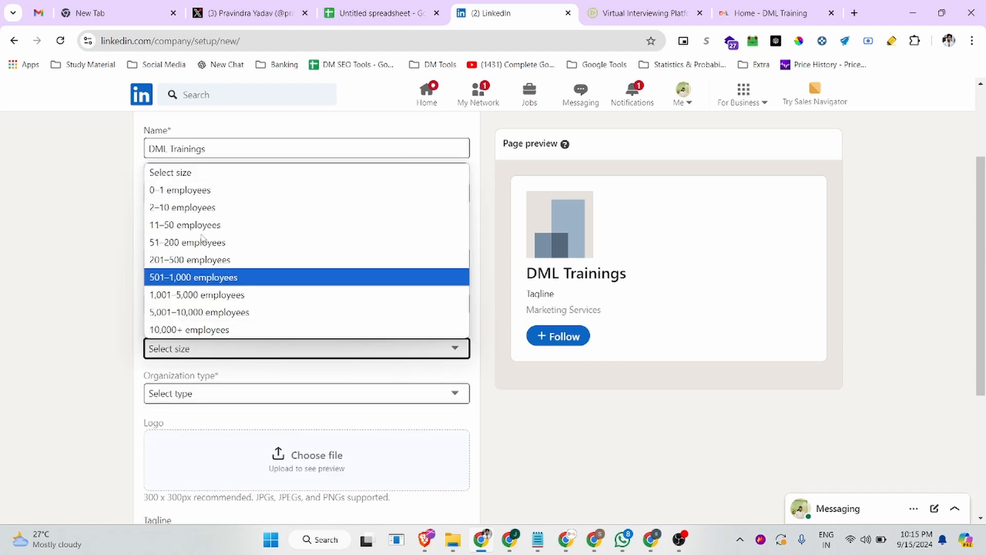
left_click(90, 343)
left_click(238, 350)
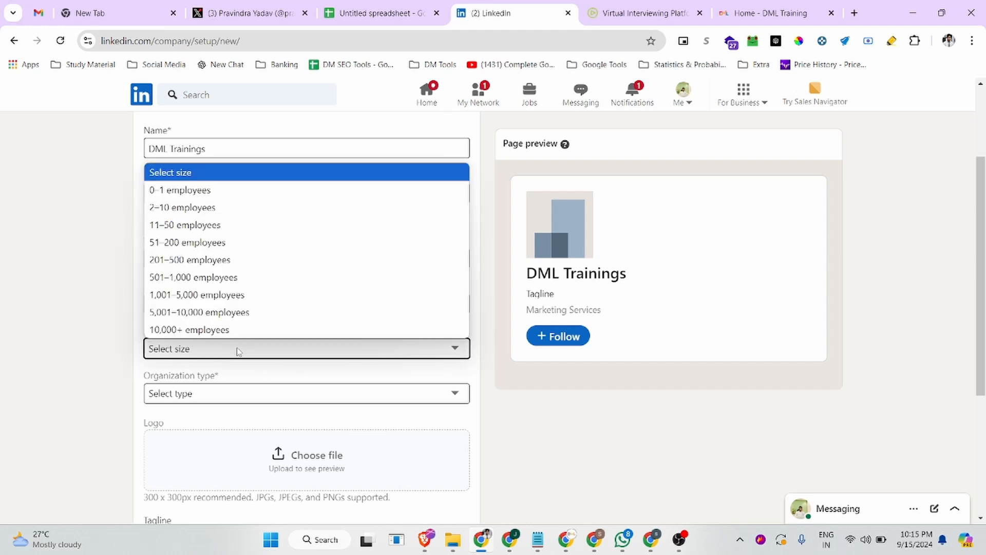
left_click(210, 207)
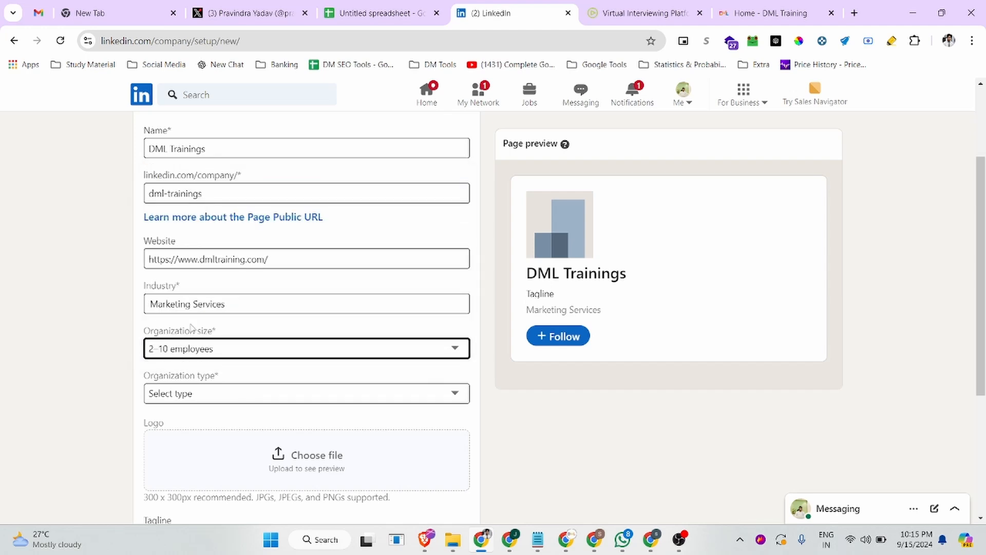
scroll(193, 328, "down", 2)
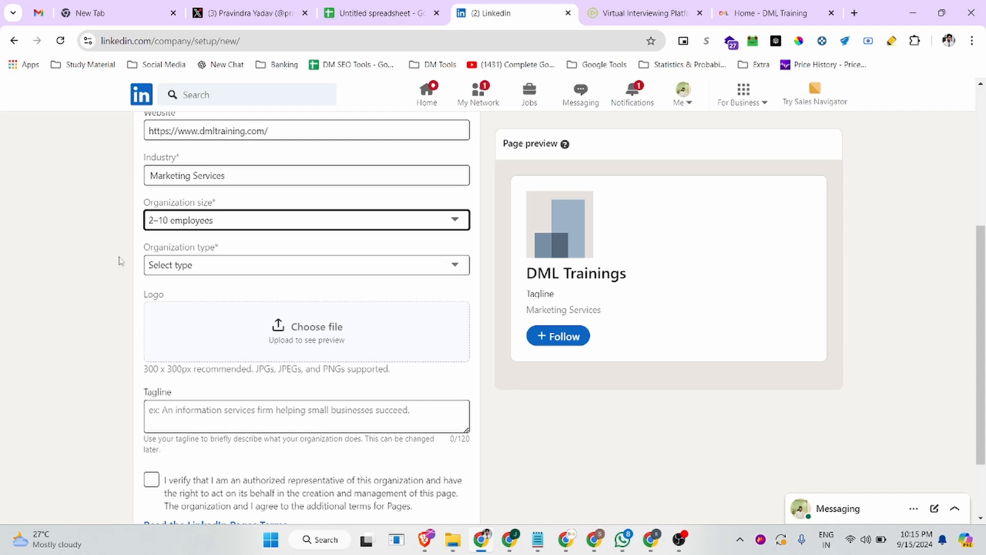
Set organization type to Sole proprietorship and upload dml.png as the page logo
left_click(273, 274)
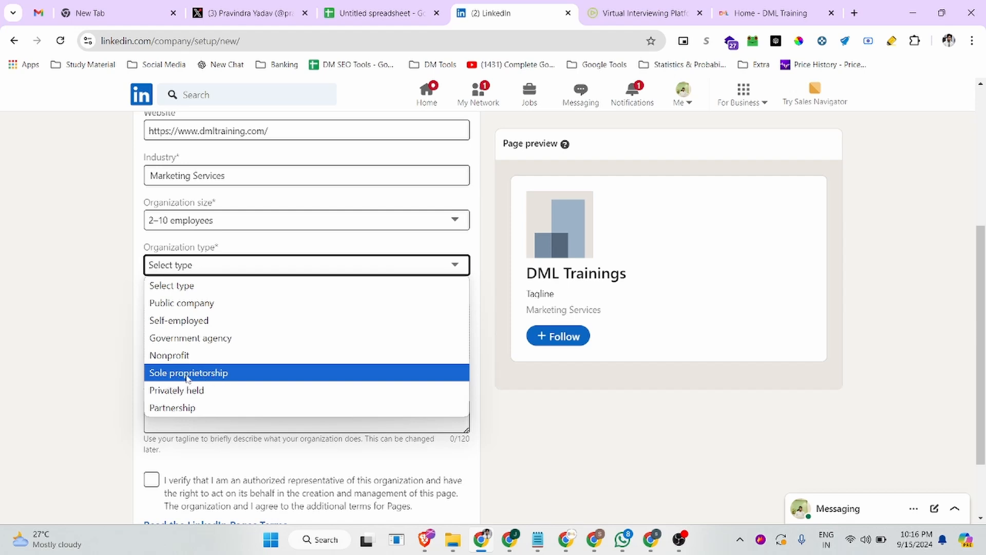
left_click(226, 376)
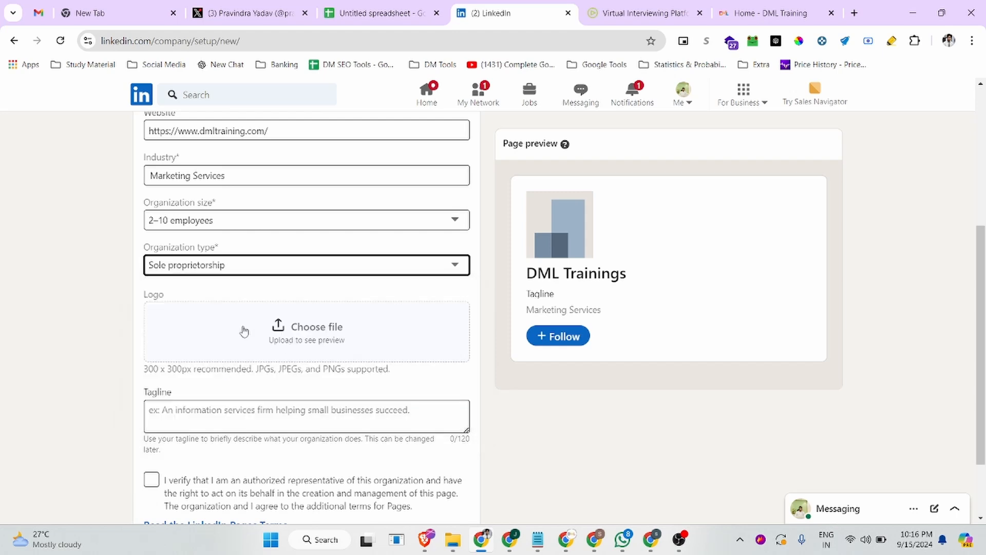
left_click(310, 329)
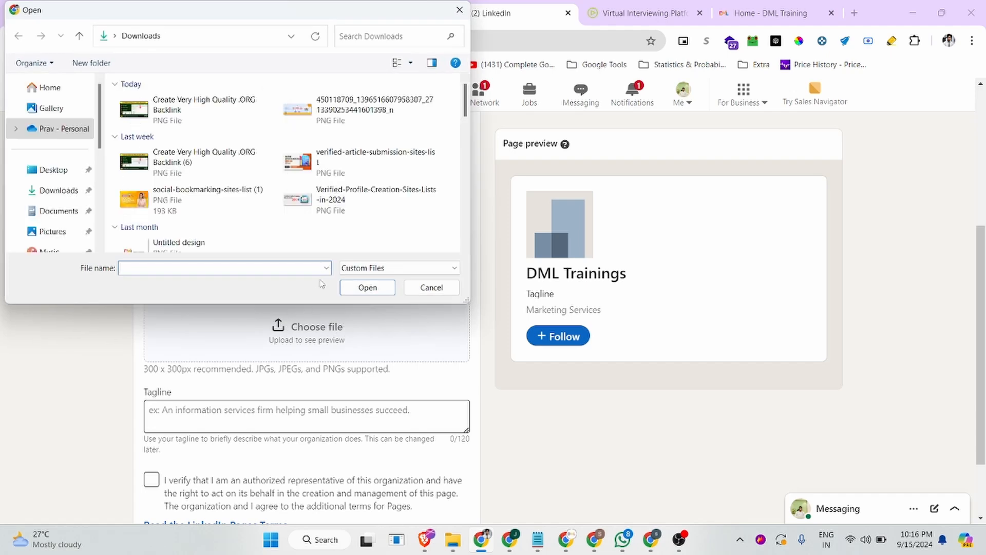
scroll(329, 195, "down", 10)
left_click(334, 129)
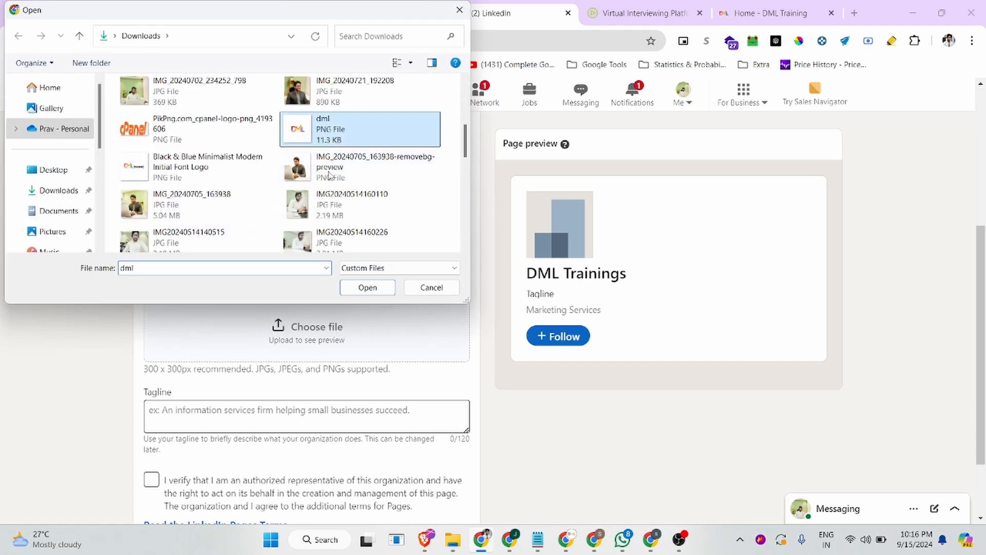
left_click(367, 287)
Put the cursor in the Tagline box and bring up the DML Training homepage
scroll(318, 242, "down", 1)
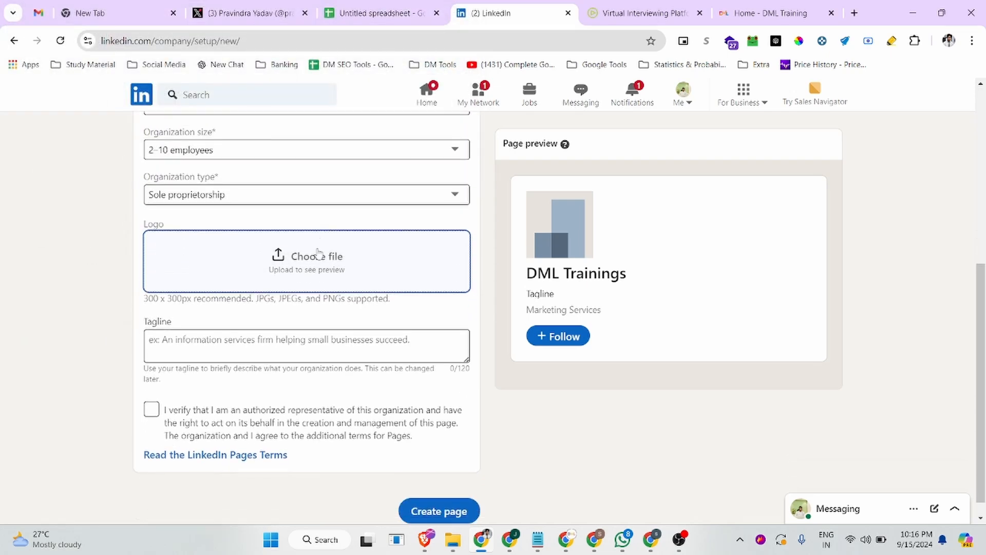
left_click(172, 322)
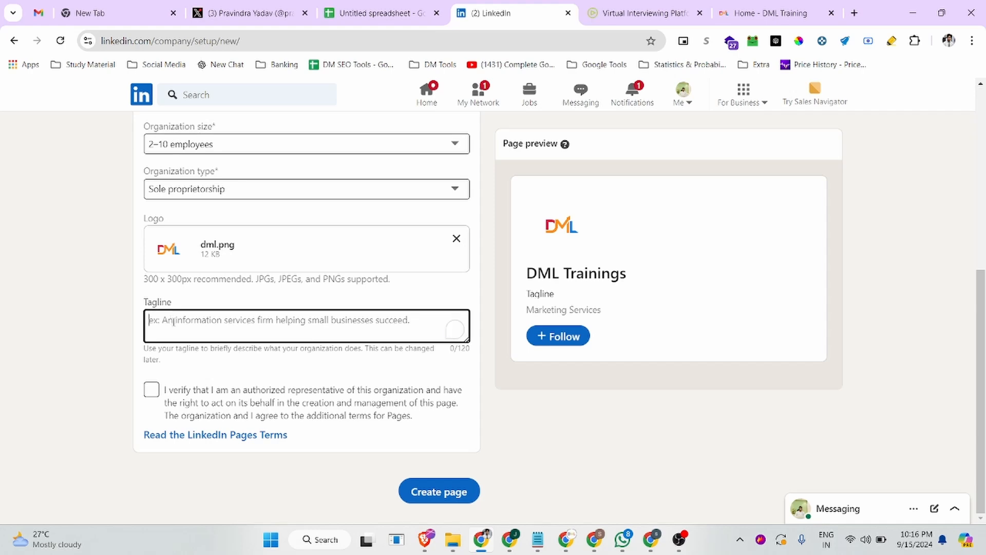
left_click(774, 6)
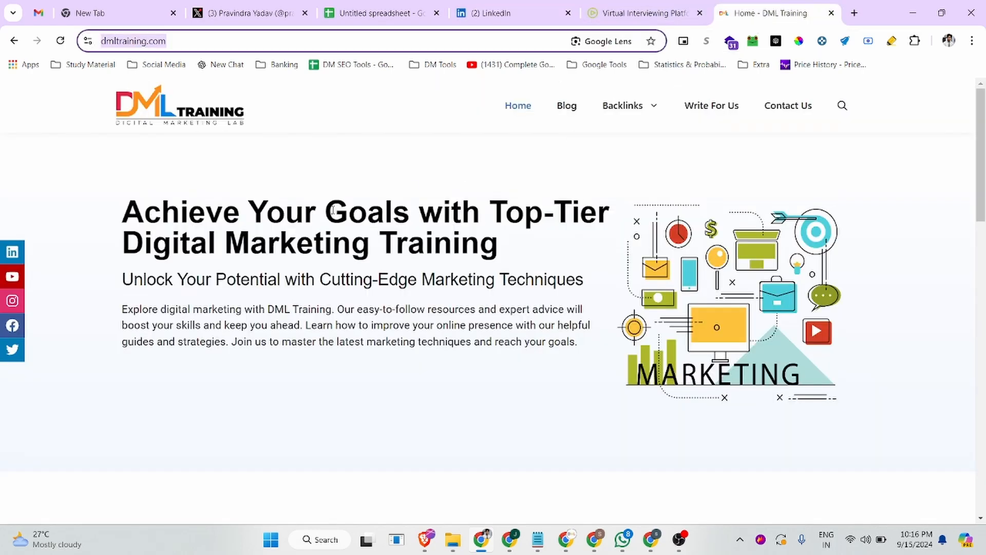
Set the tagline to 'Achieve Your Goals with Top-Tier Digital Marketing Training Services'
left_click_drag(121, 212, 539, 243)
key("ctrl+c")
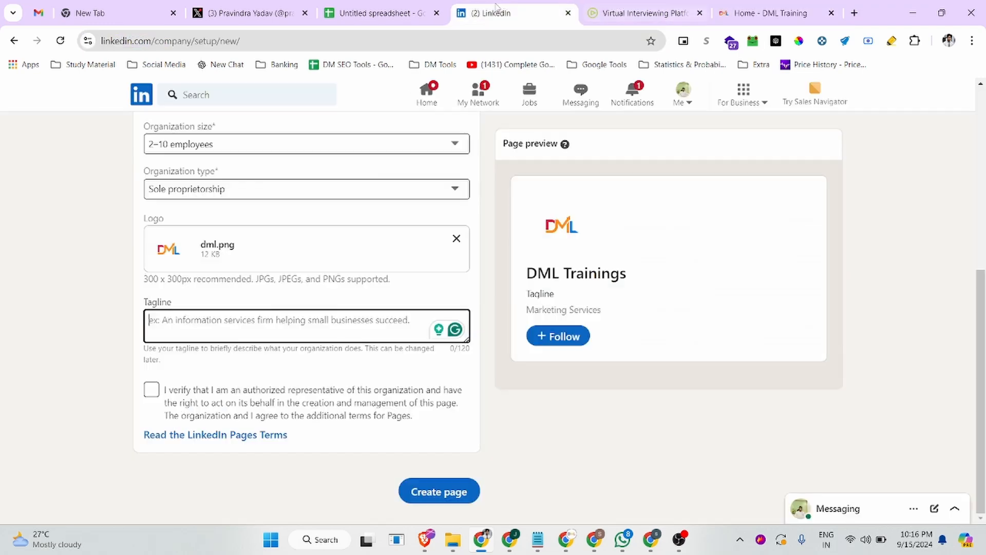
left_click(508, 11)
key("ctrl+v")
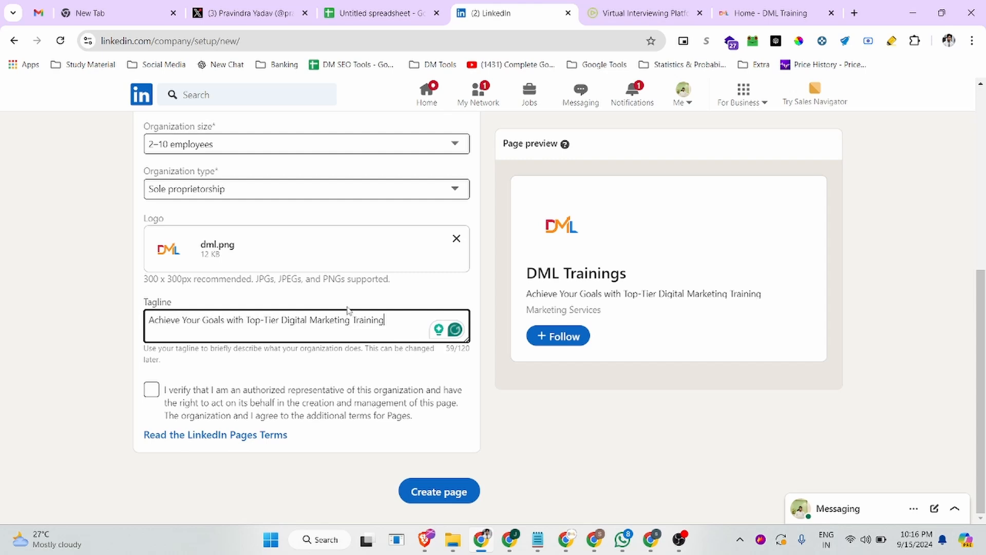
type("Sr")
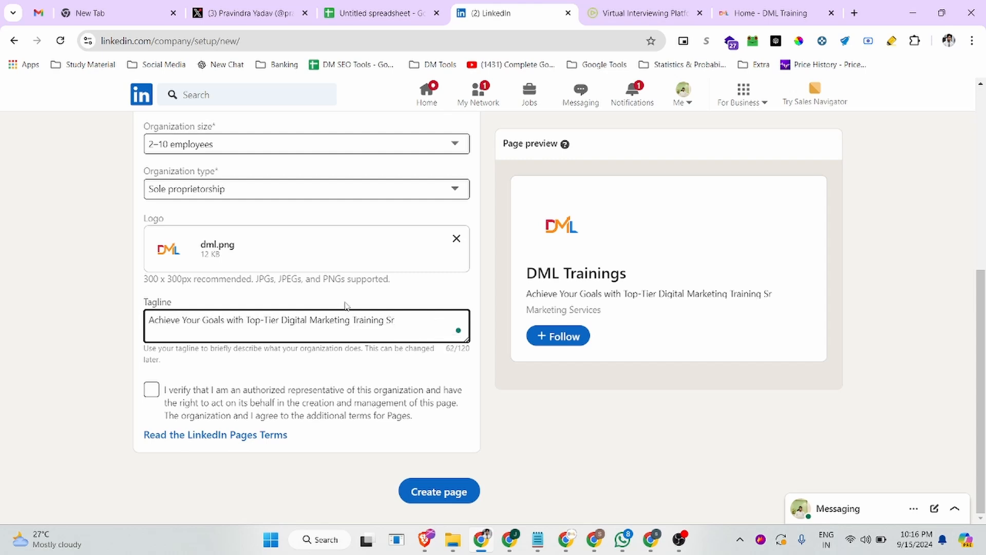
key("BackSpace")
type("ervices")
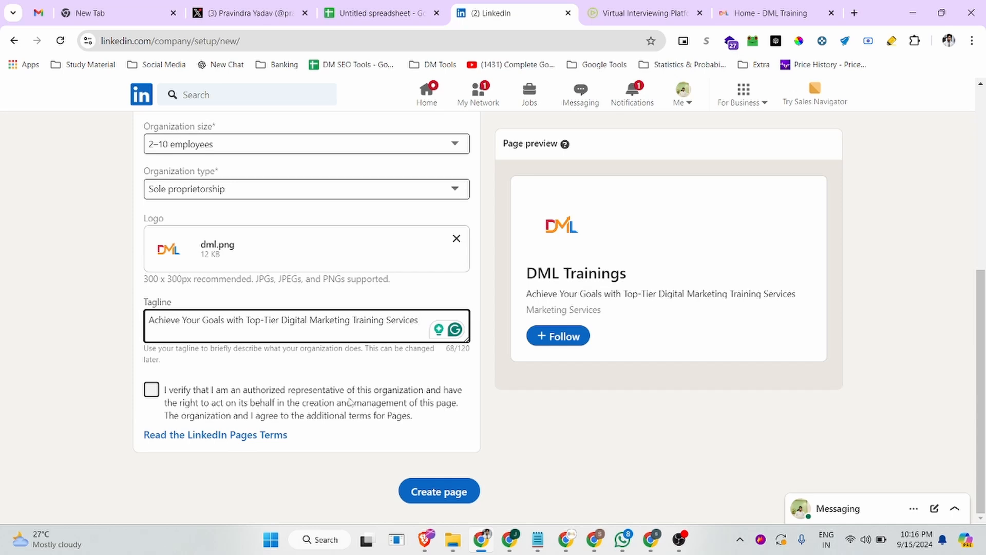
Tick the checkbox confirming you are an authorized representative
left_click(154, 391)
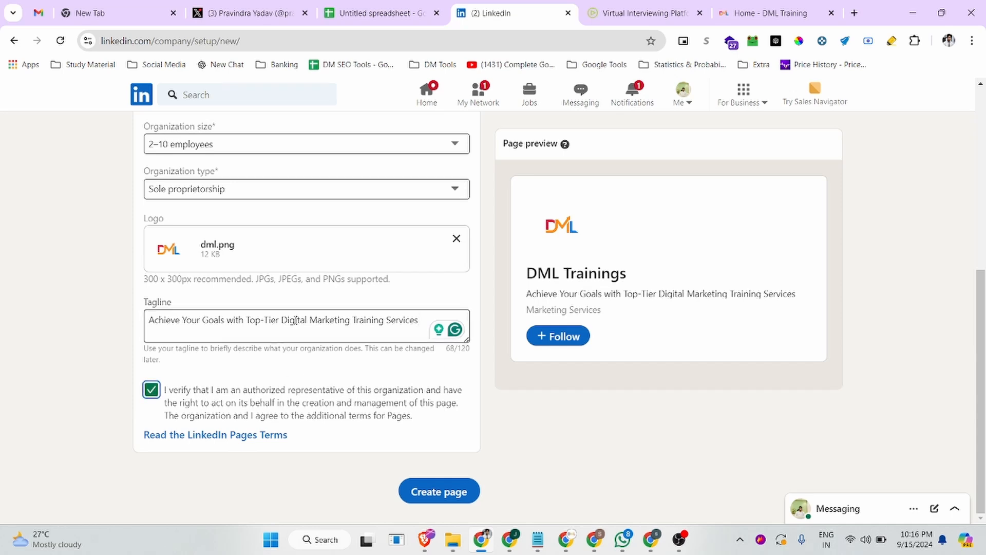
scroll(257, 251, "up", 6)
scroll(209, 268, "down", 6)
Submit the form with Create page to publish the DML Trainings company page
left_click(433, 493)
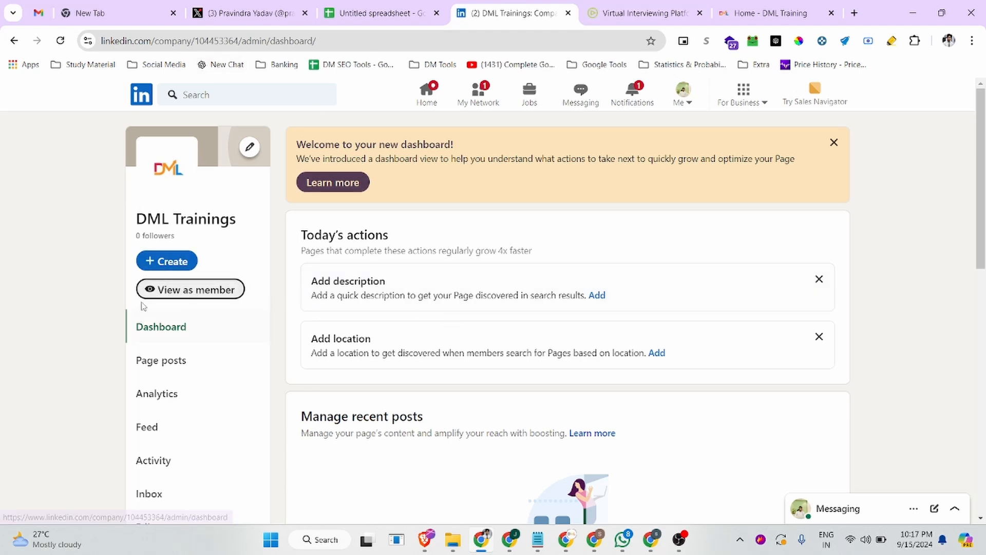
Switch to View as member and strip the about section from the page URL
left_click(185, 293)
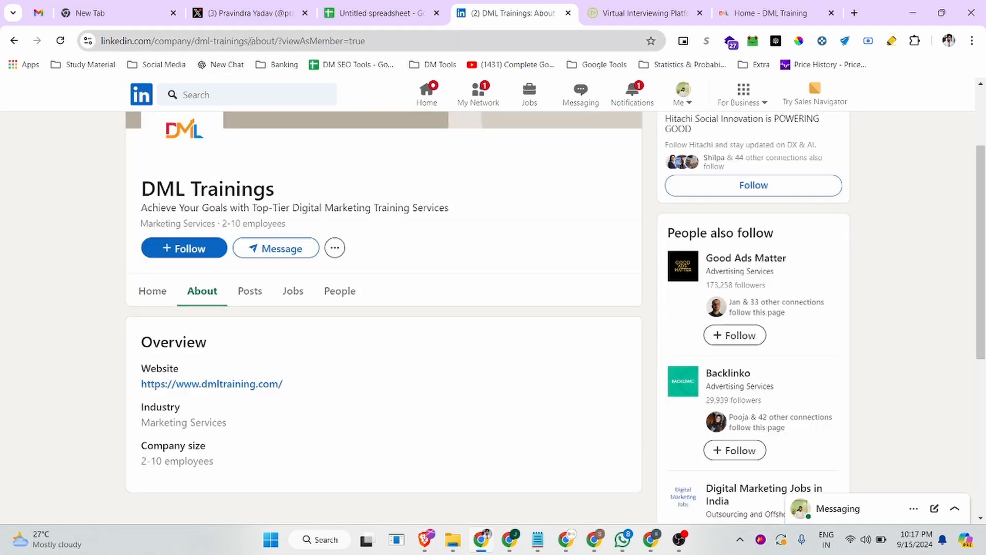
left_click_drag(247, 45, 299, 45)
key("BackSpace")
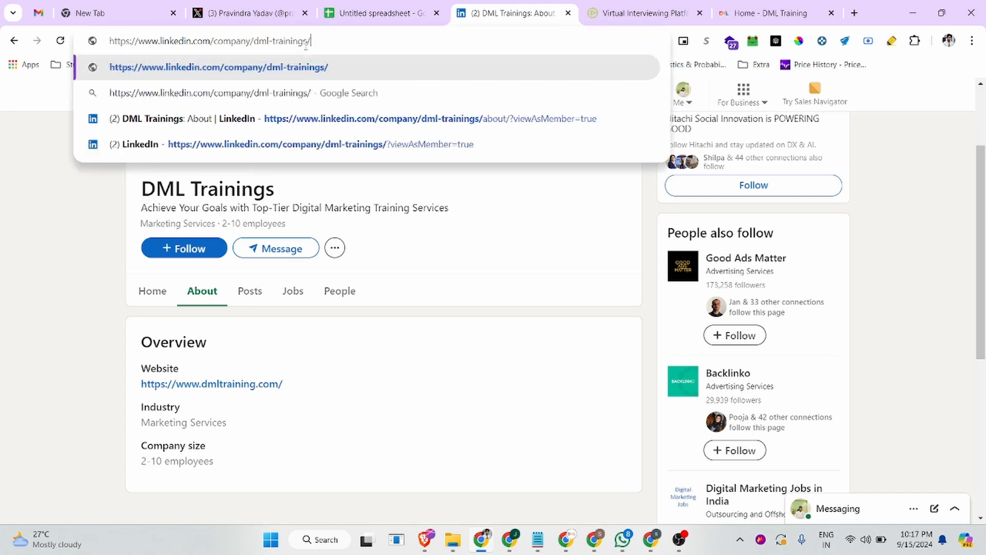
key("Return")
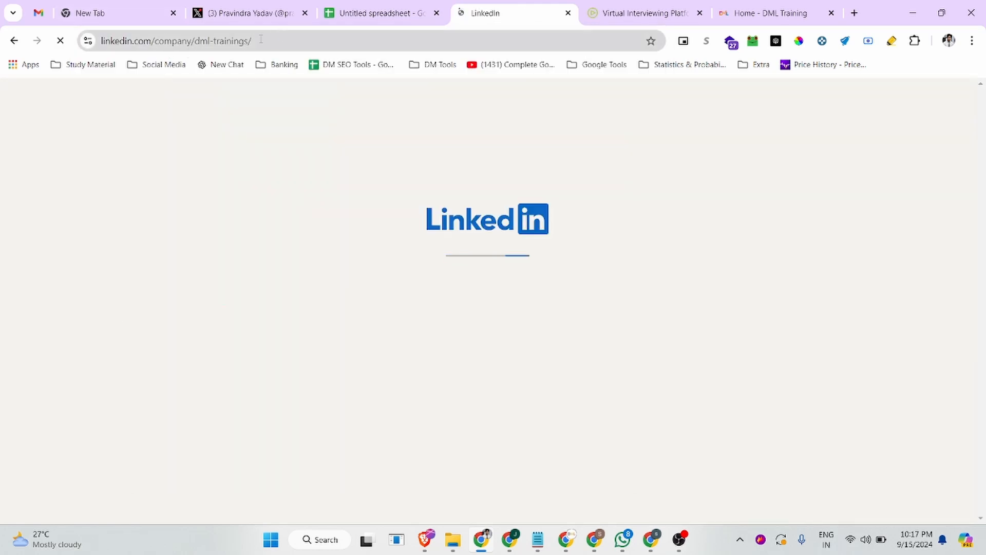
left_click(154, 45)
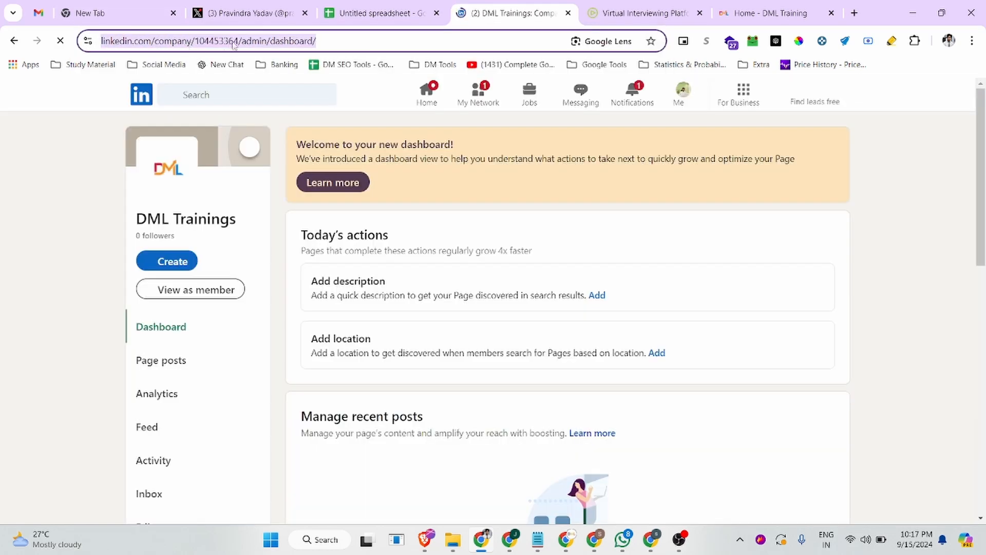
Remove the viewAsMember part of the URL, reload, and reopen the member view
left_click(186, 288)
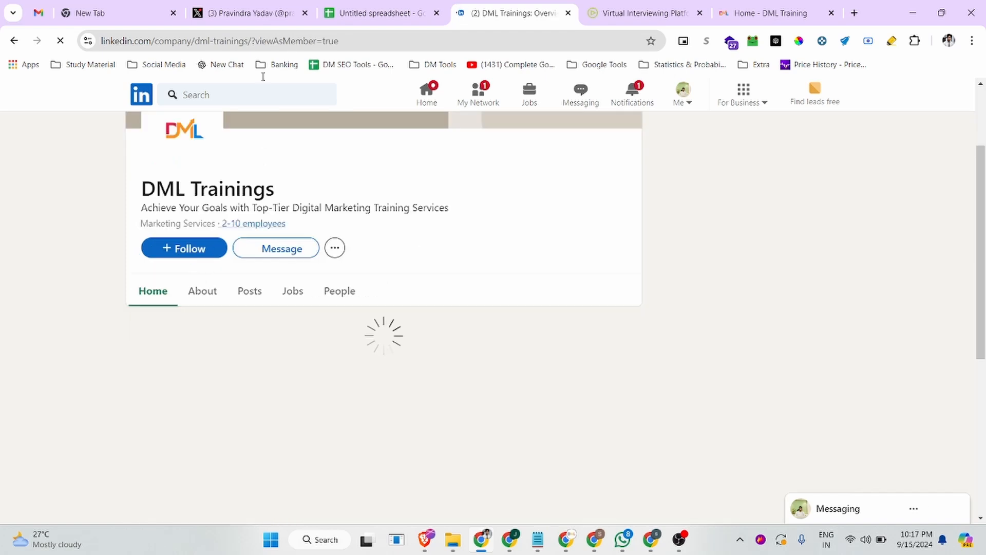
left_click_drag(194, 41, 240, 43)
left_click_drag(302, 41, 431, 37)
key("BackSpace")
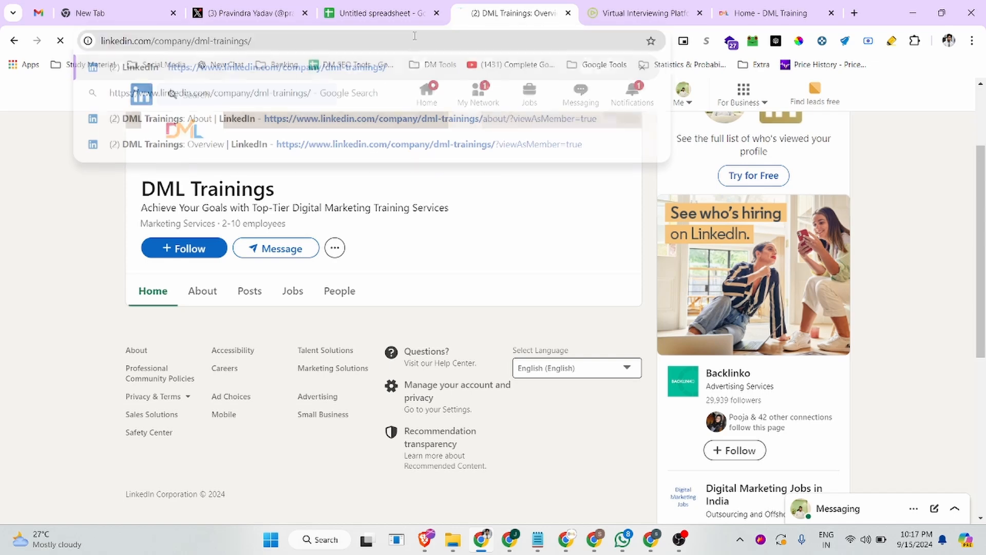
key("Return")
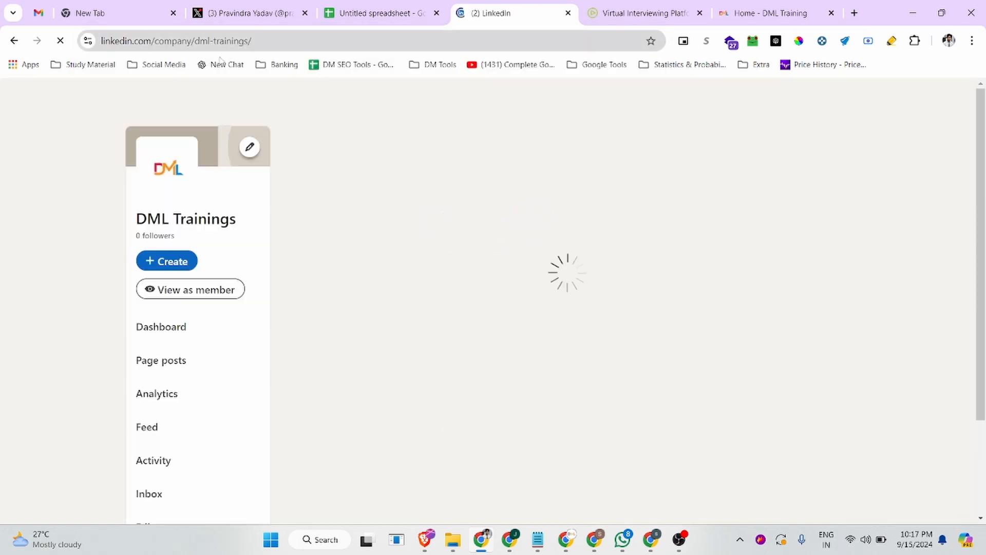
scroll(195, 326, "down", 1)
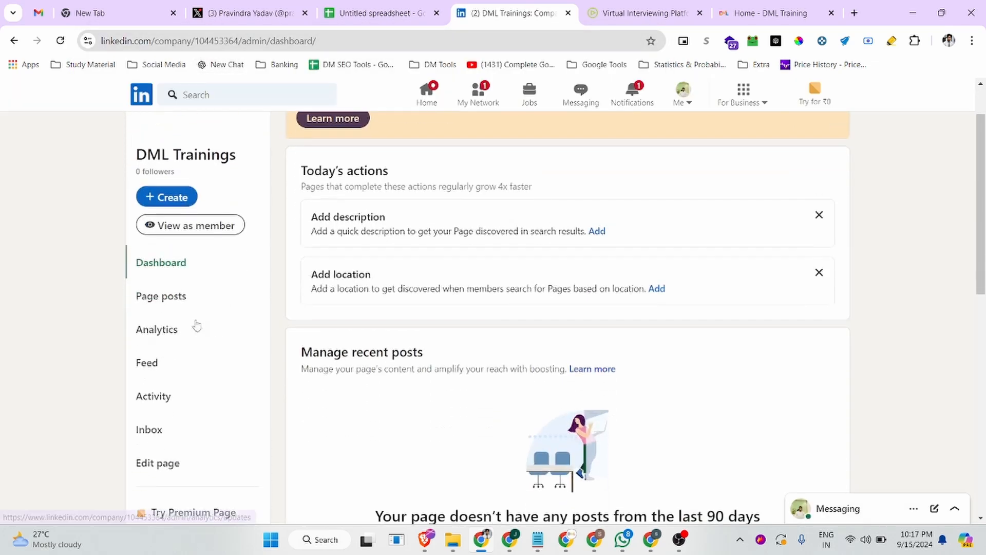
scroll(165, 316, "up", 1)
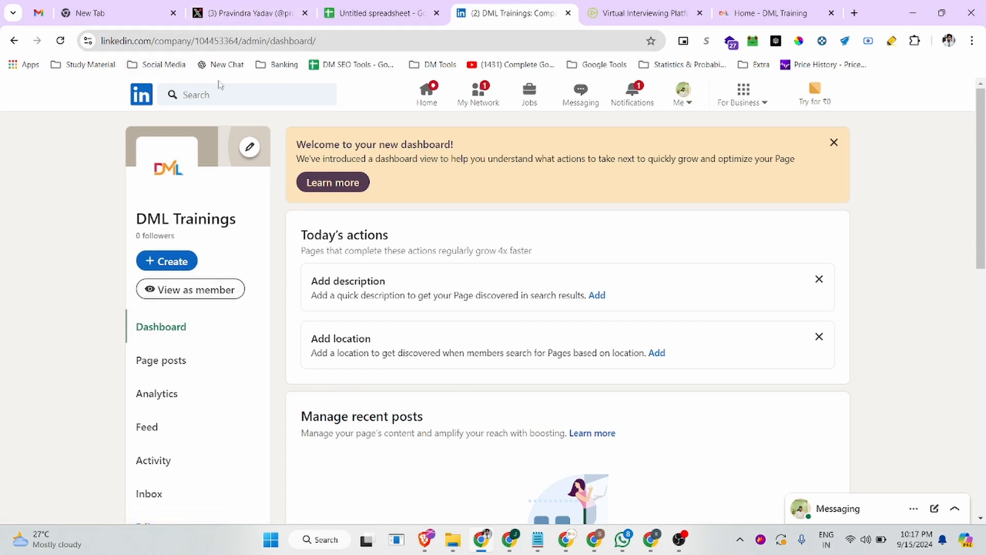
left_click(190, 289)
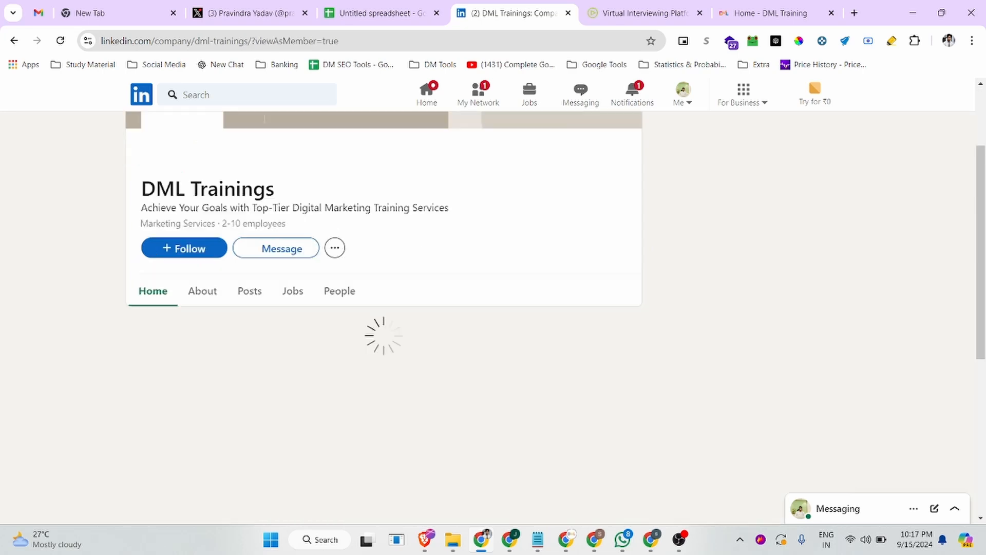
left_click_drag(255, 40, 62, 43)
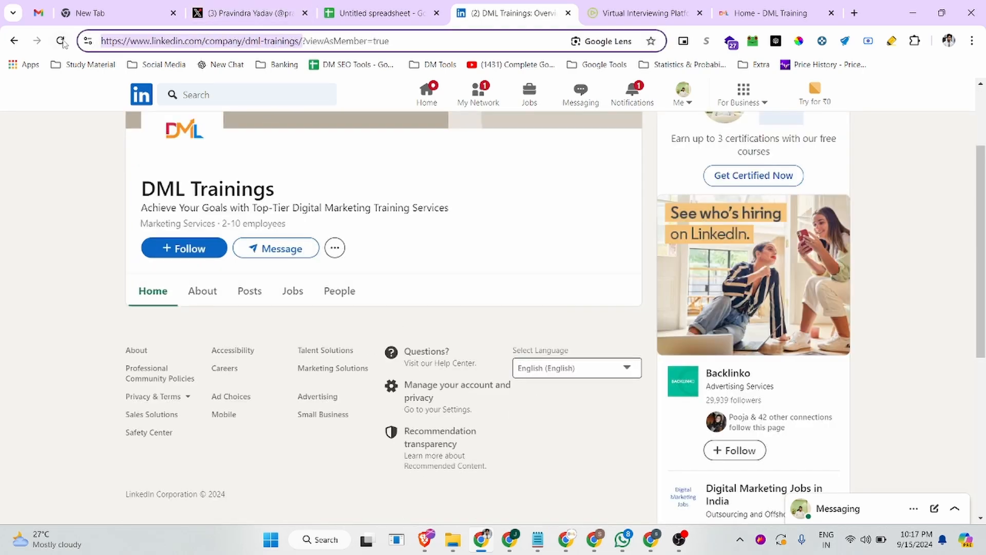
Check the page's public URL signed out in a private window, then return to the admin dashboard
key("ctrl+c")
key("ctrl+shift+n")
key("ctrl+v")
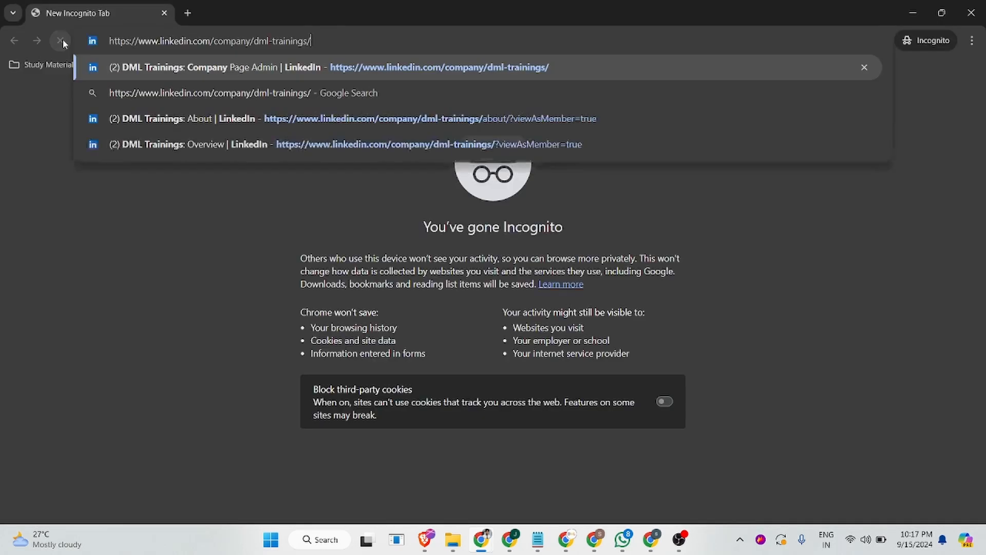
key("Return")
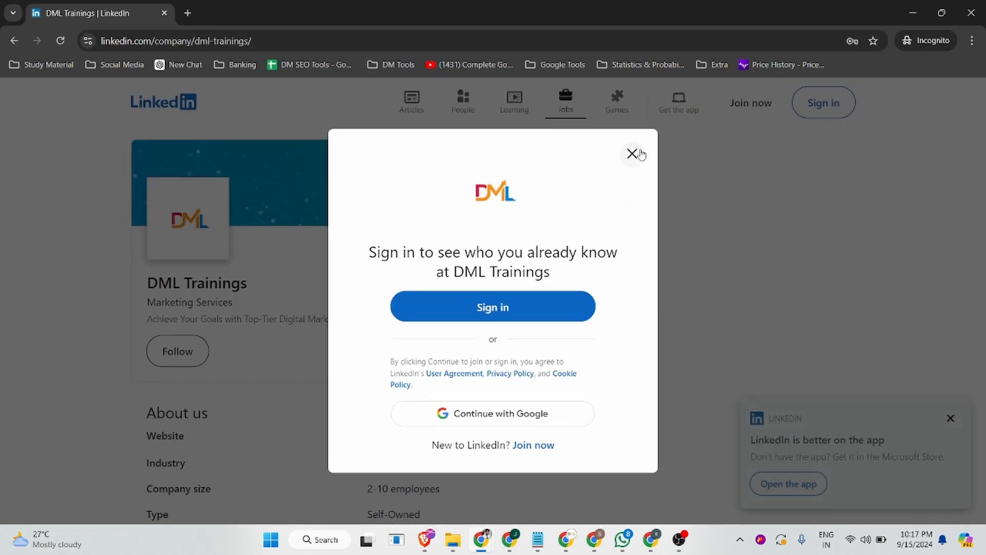
left_click(632, 153)
left_click_drag(142, 296, 319, 289)
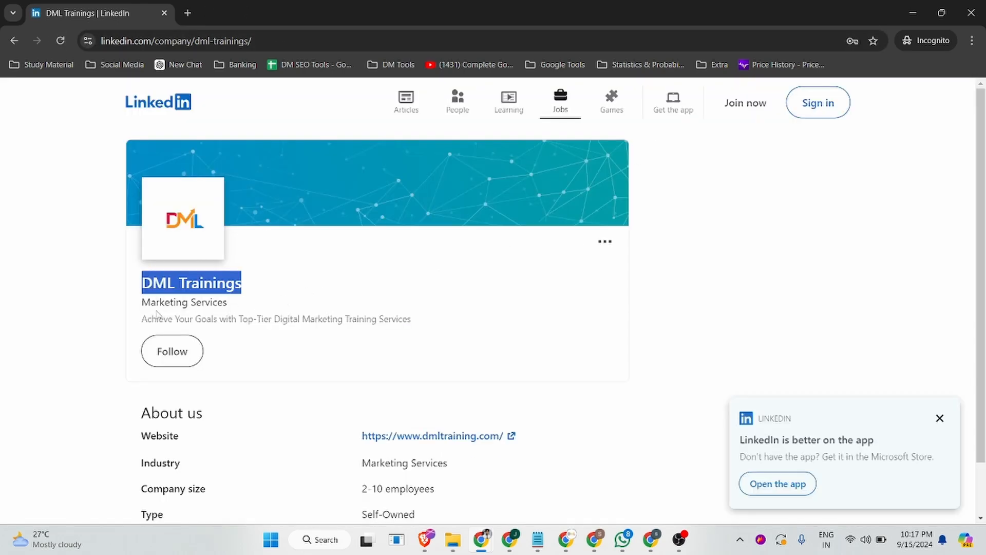
left_click(415, 328)
left_click_drag(415, 327, 147, 323)
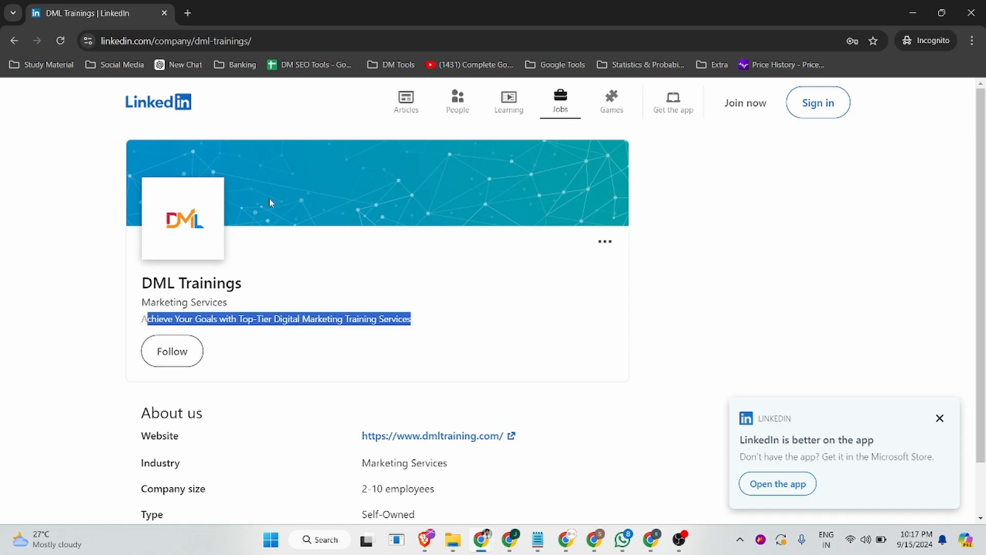
left_click(972, 12)
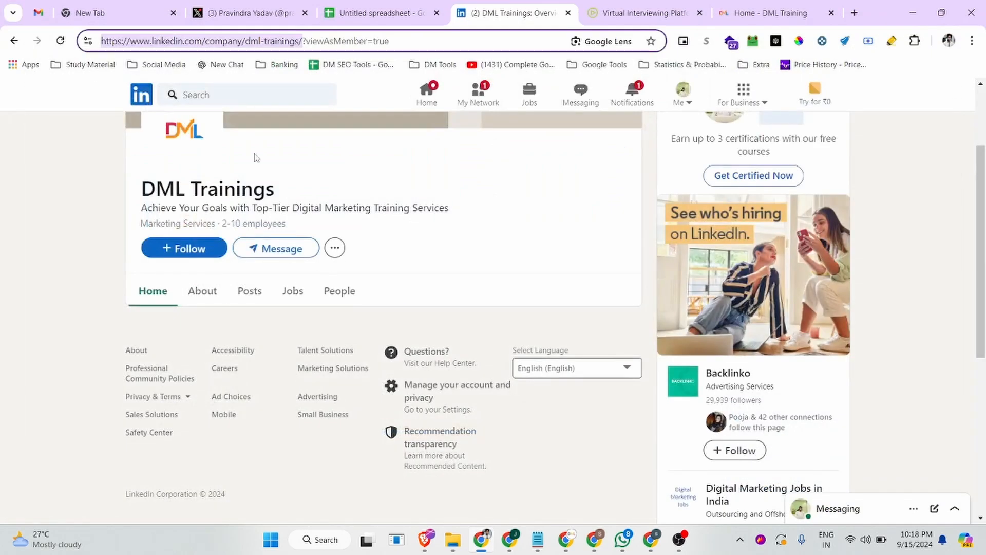
scroll(291, 218, "up", 2)
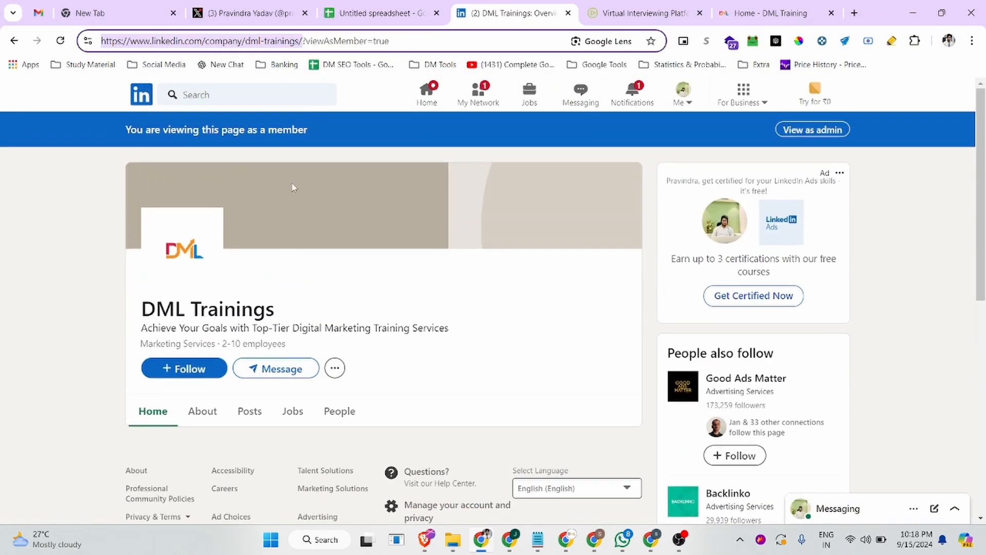
left_click(811, 131)
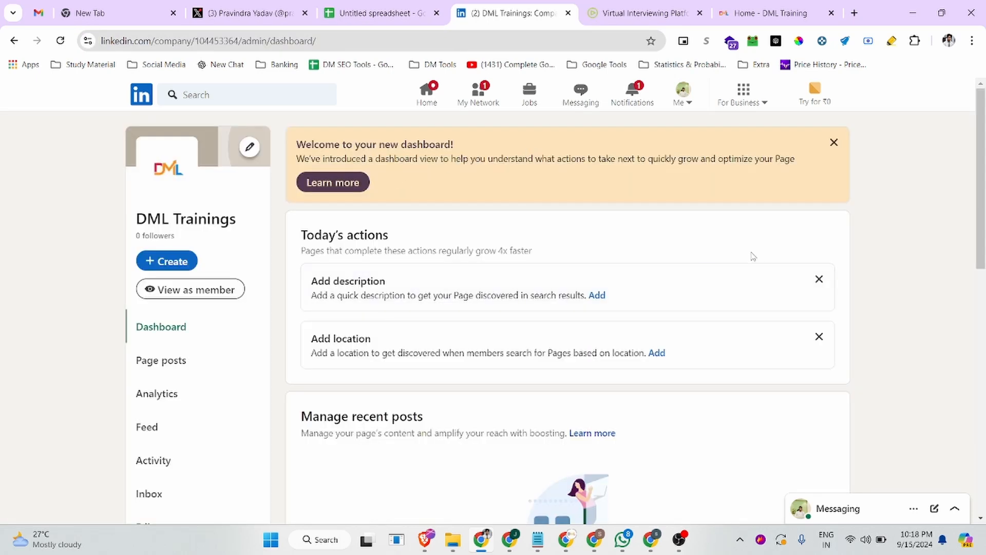
Paste the dmltraining.com introduction paragraph into the page's Description field
left_click(598, 295)
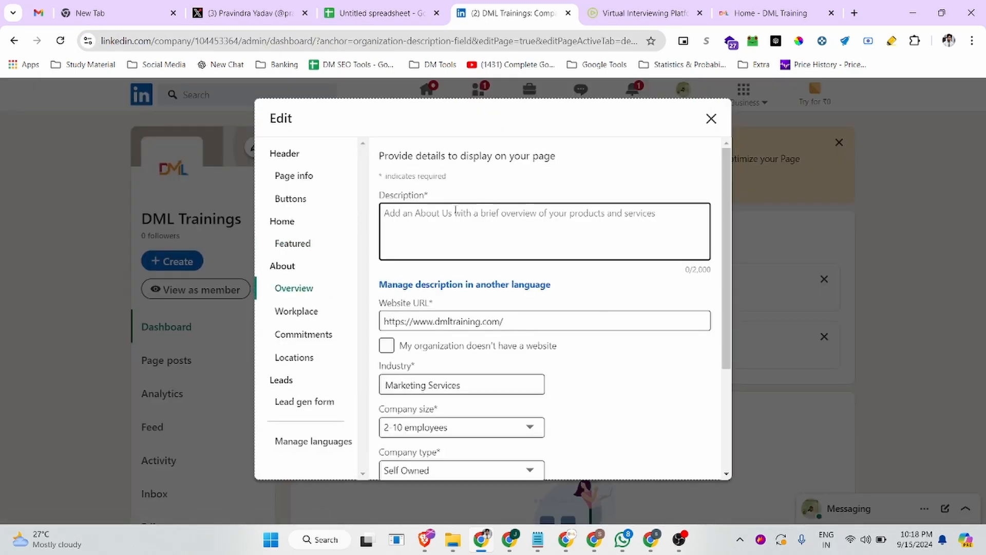
left_click(770, 13)
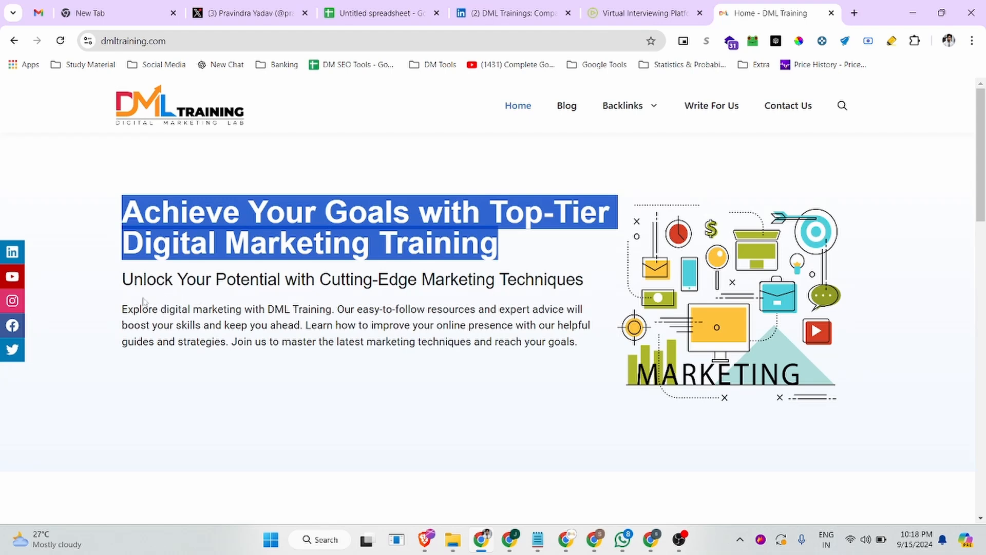
left_click_drag(122, 308, 594, 346)
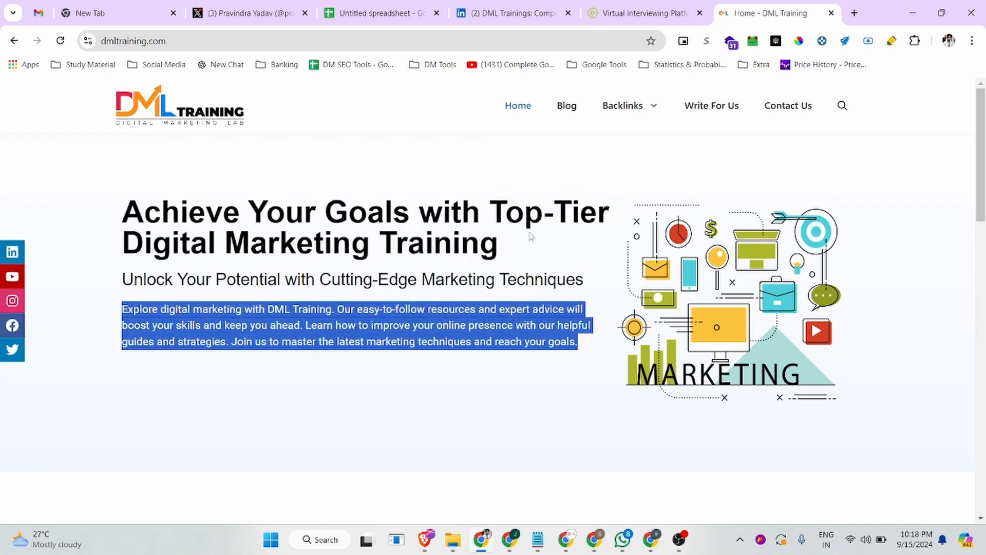
left_click(524, 13)
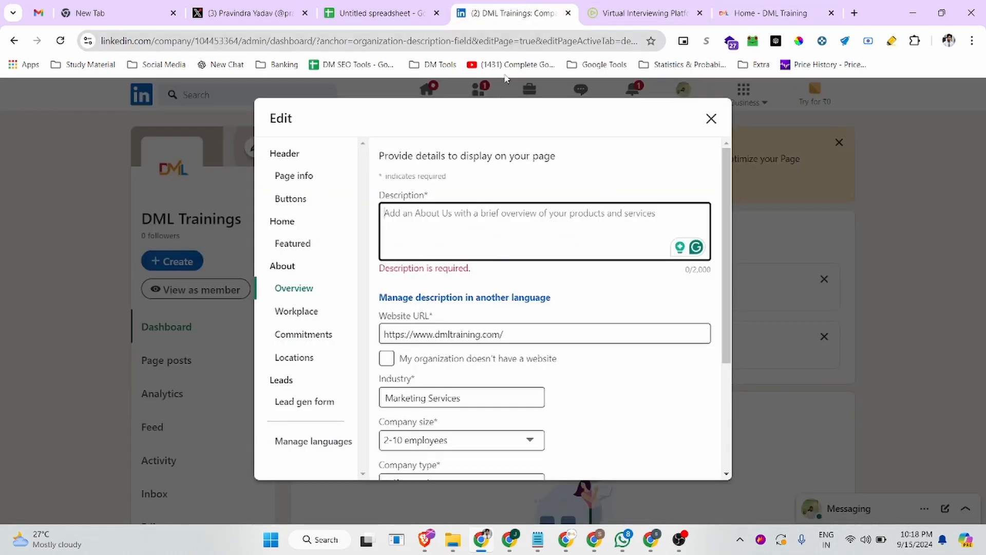
left_click(438, 226)
key("ctrl+v")
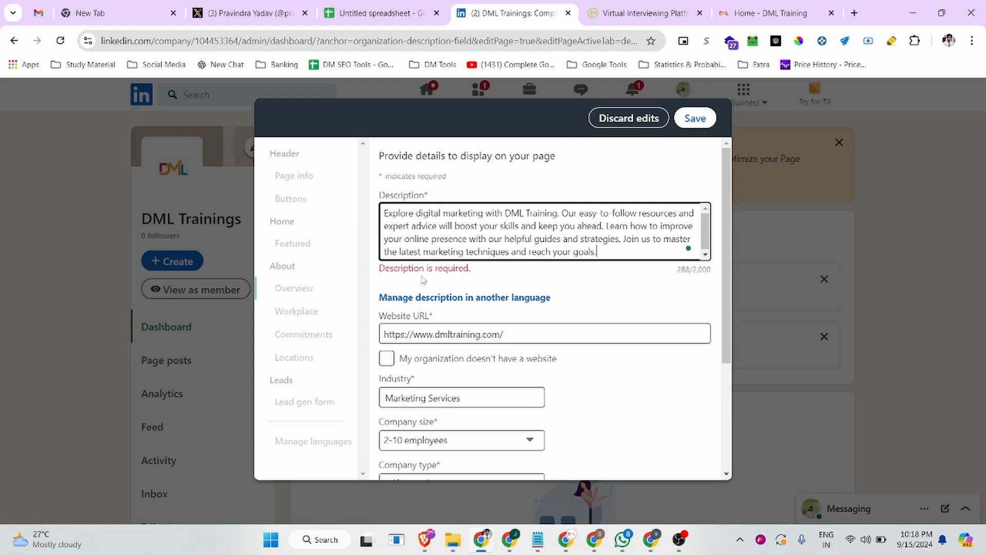
scroll(528, 270, "down", 2)
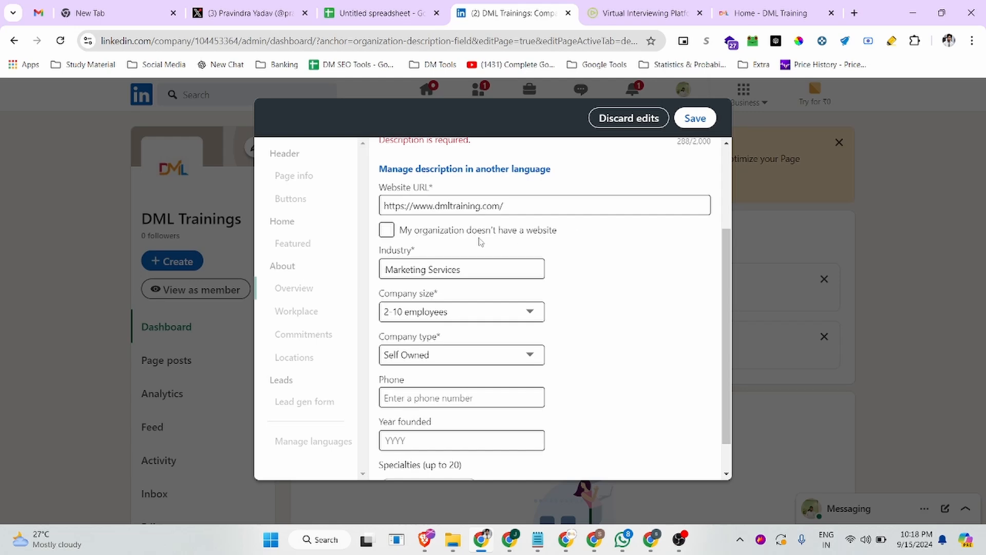
scroll(492, 249, "down", 1)
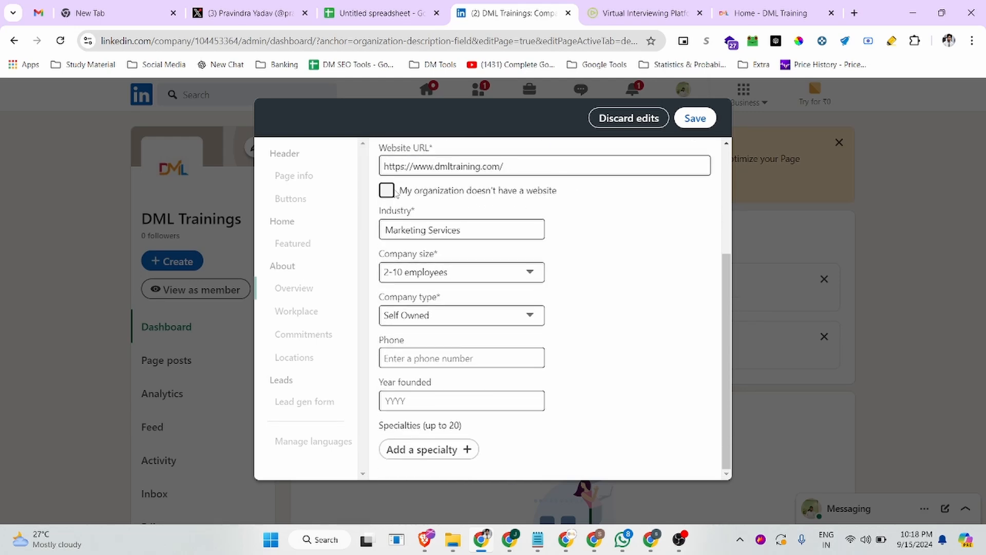
Enter the company phone number and founding year 2022 in the page overview, then save
left_click(401, 358)
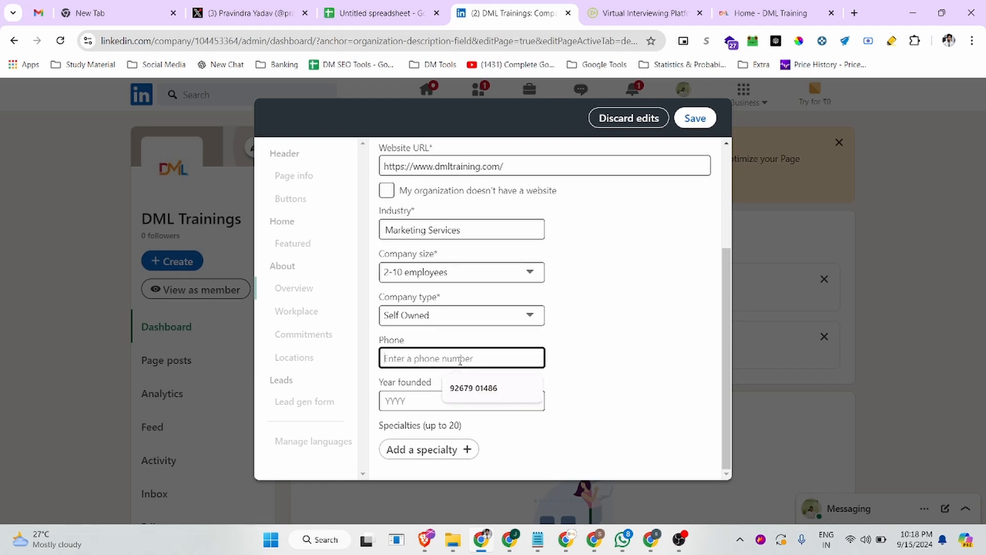
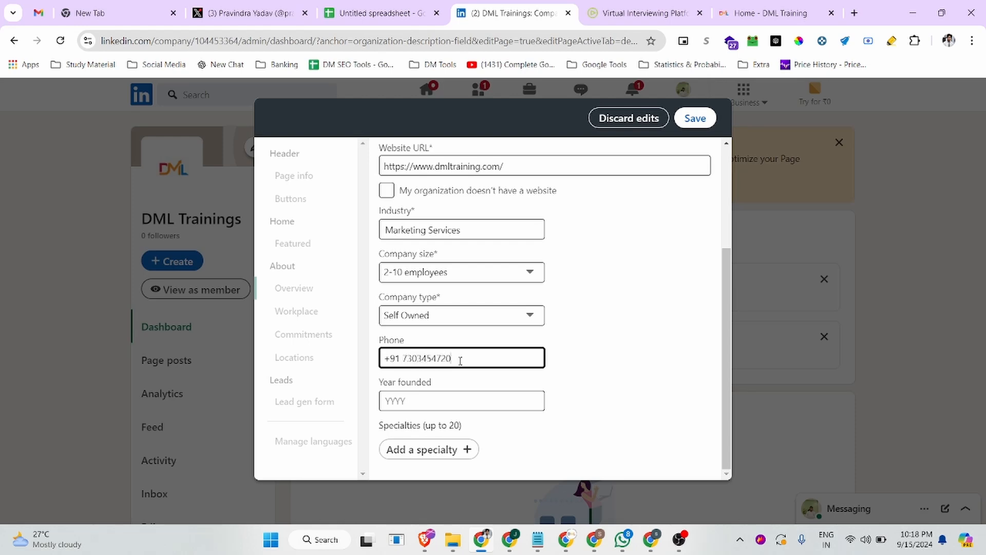
left_click(410, 403)
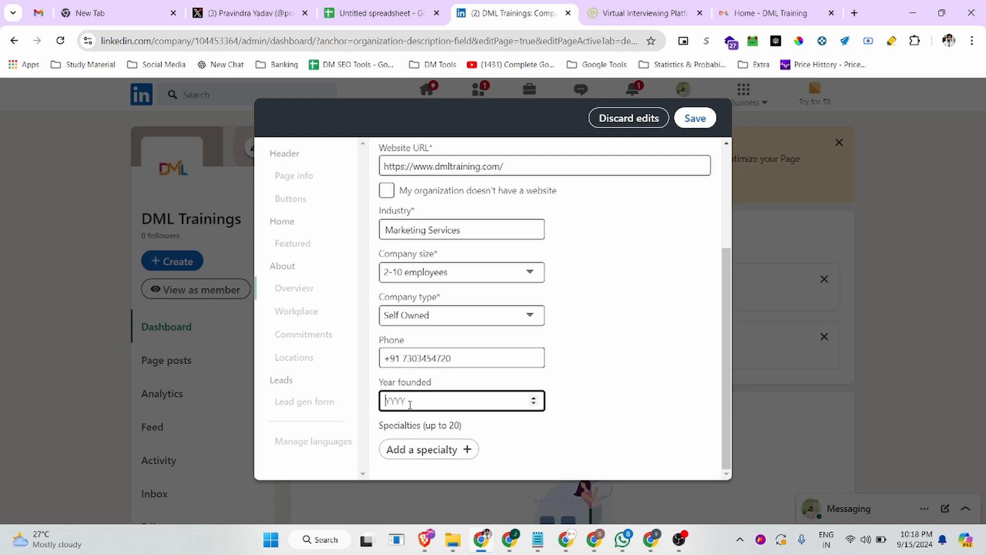
type("2024")
key("BackSpace")
type("2")
left_click(692, 119)
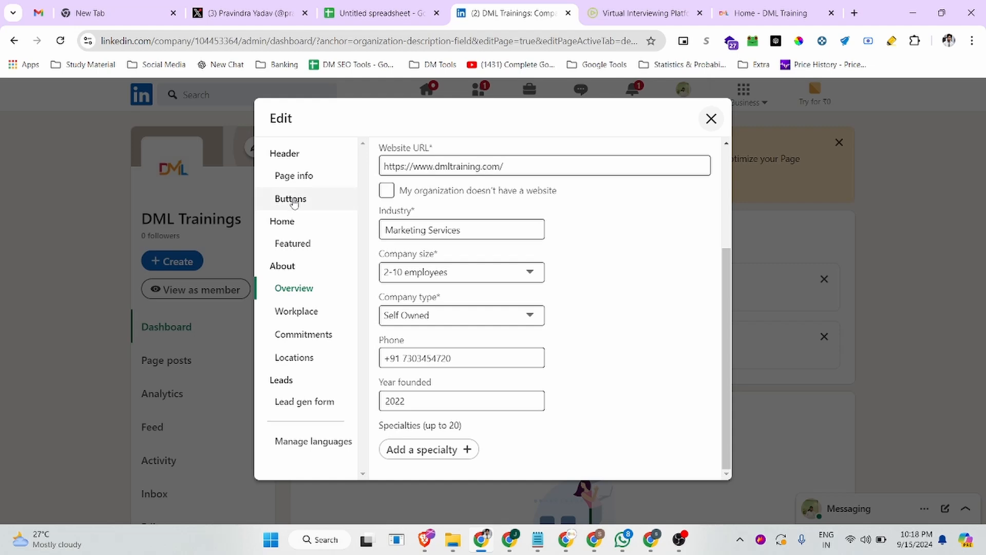
In Page info, correct the name from 'DML Trainings' to 'DML Training' and save
left_click(293, 181)
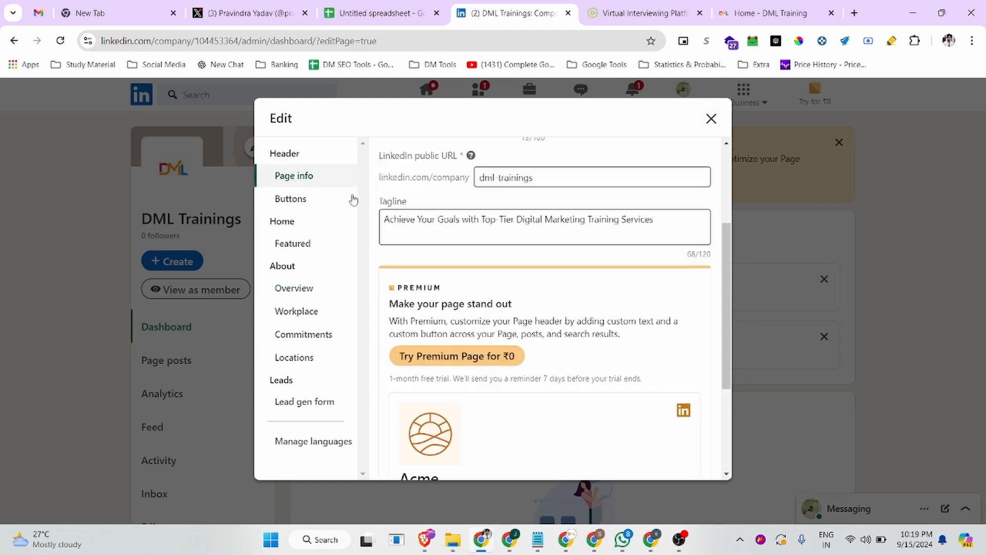
scroll(538, 226, "down", 1)
scroll(513, 257, "up", 4)
scroll(497, 290, "down", 4)
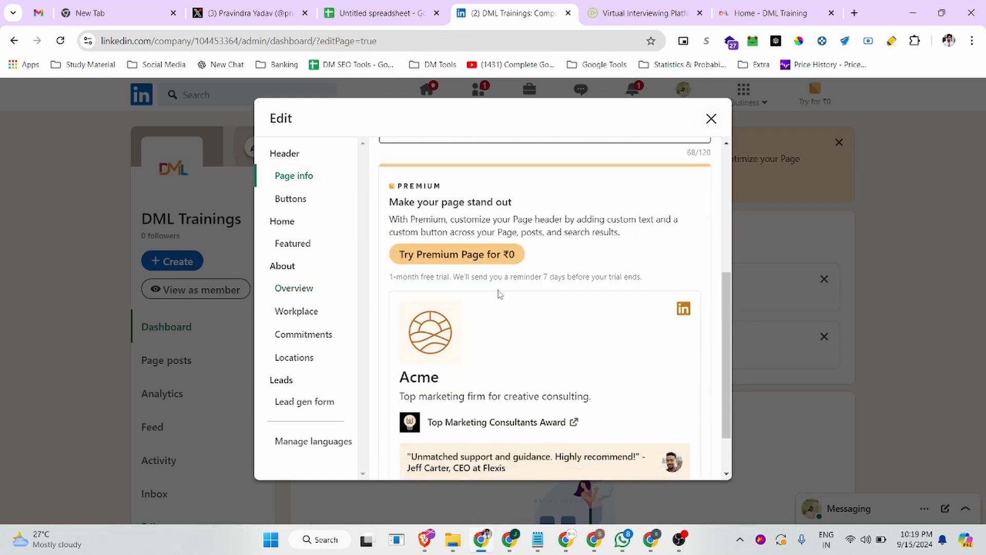
scroll(498, 283, "up", 4)
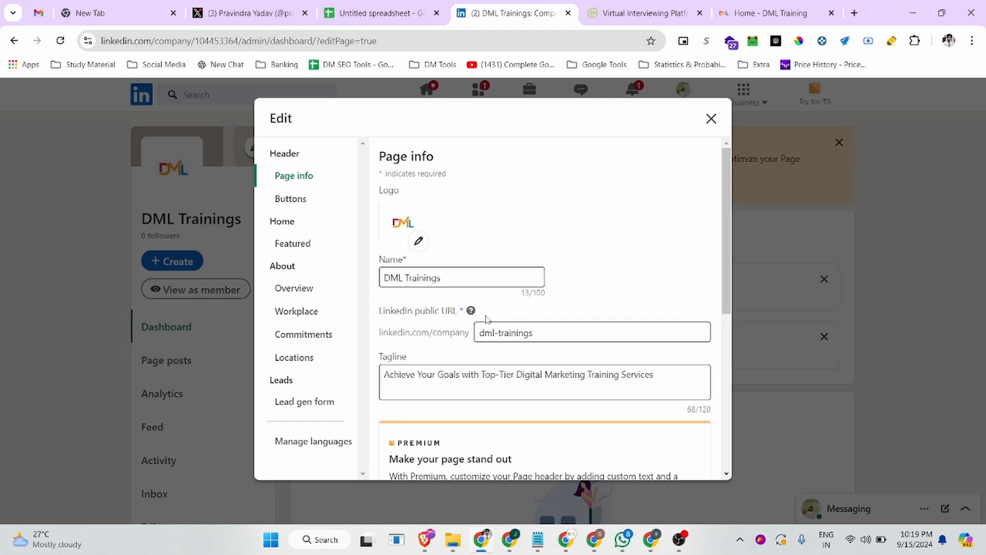
left_click(438, 278)
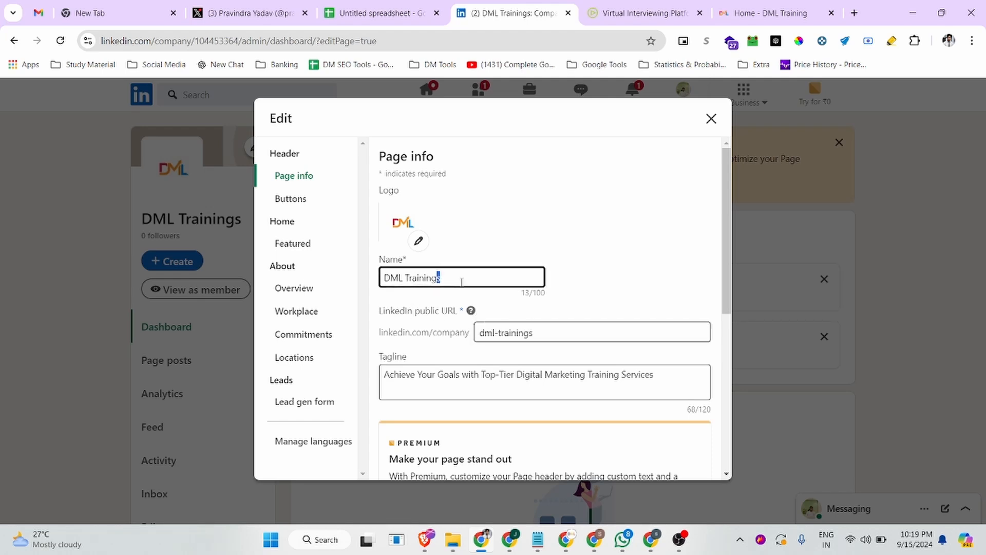
key("BackSpace")
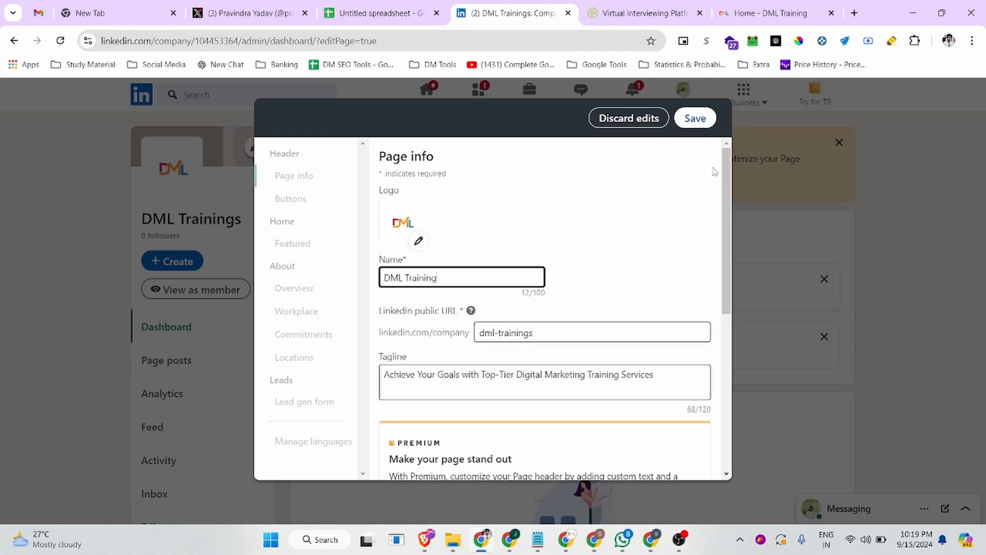
left_click(691, 118)
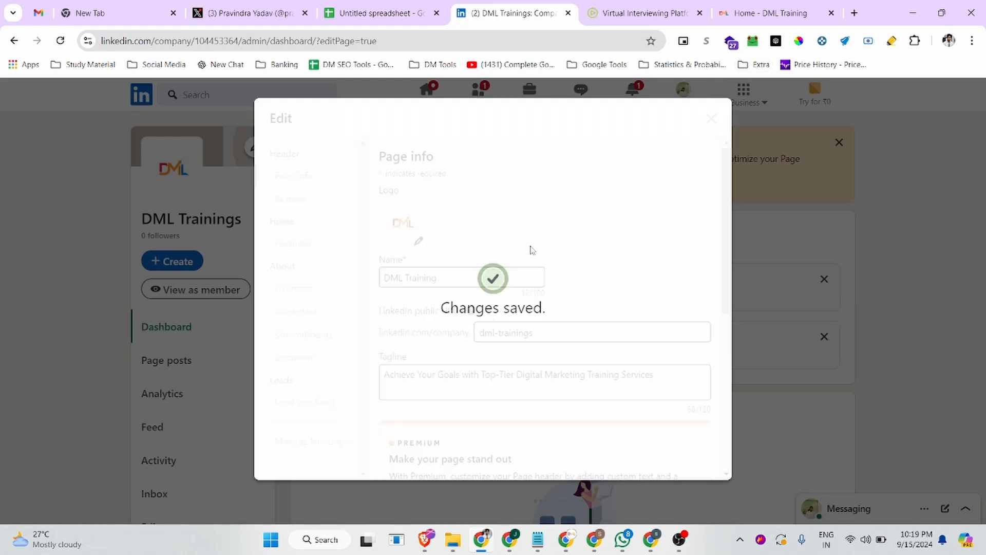
Open the Buttons settings showing the Visit website custom button
scroll(467, 348, "down", 6)
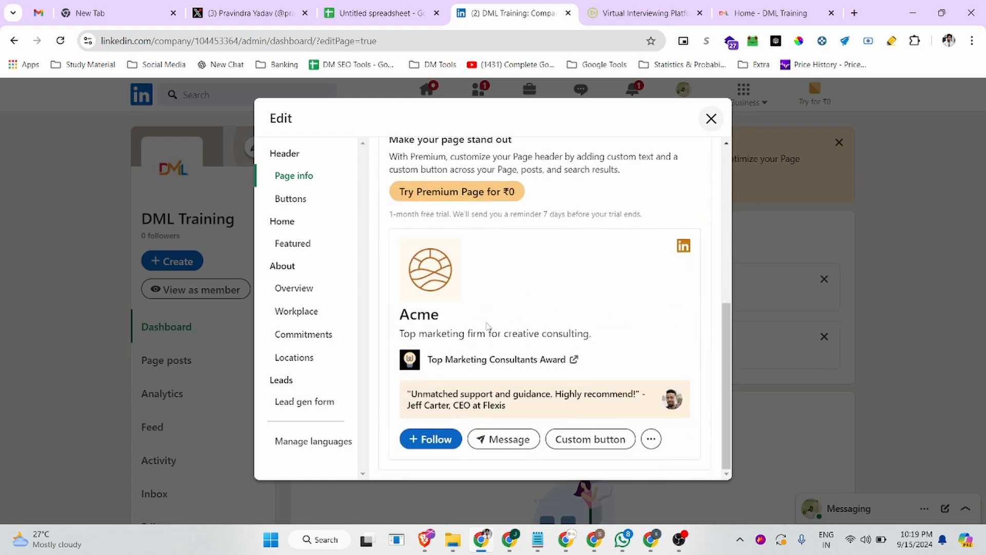
left_click(290, 198)
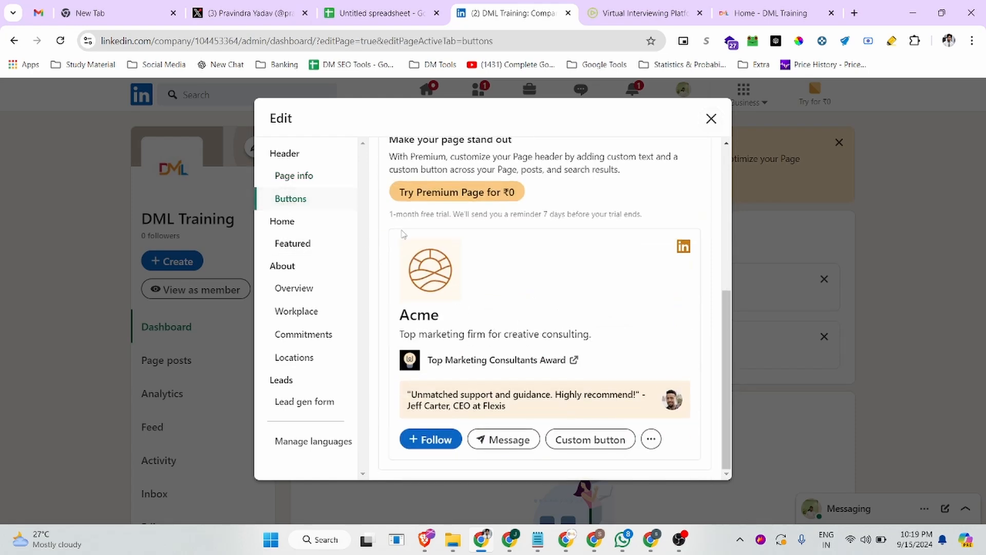
scroll(552, 273, "up", 5)
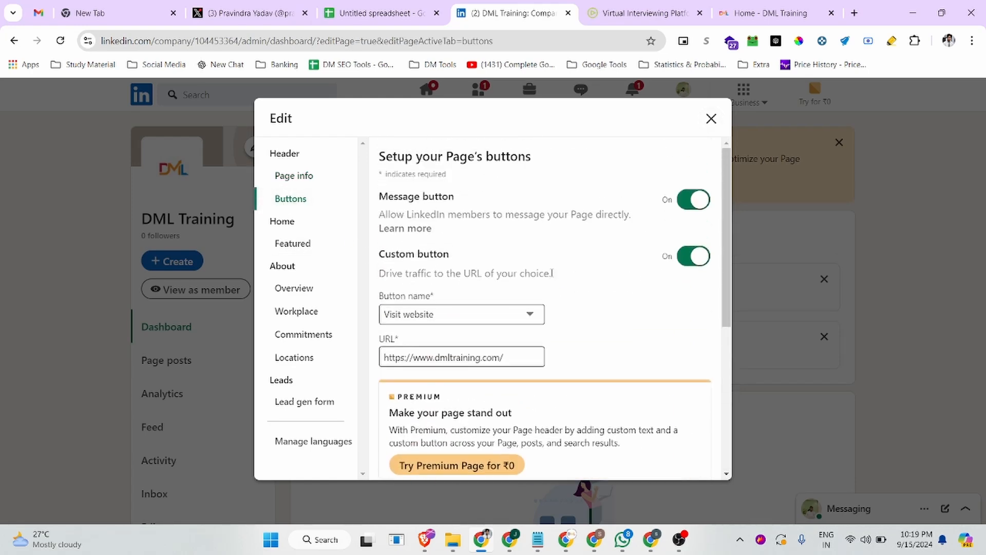
scroll(547, 275, "down", 5)
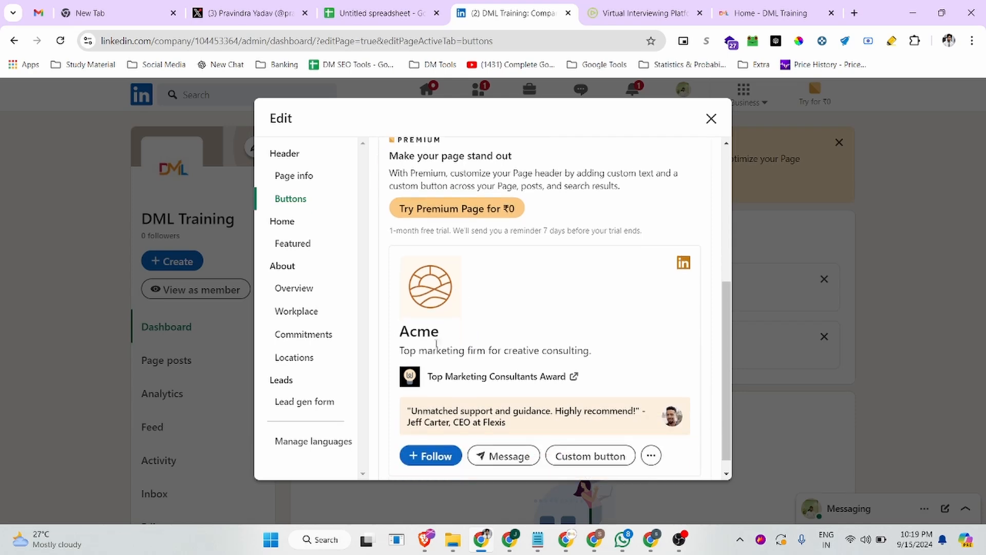
scroll(413, 360, "down", 1)
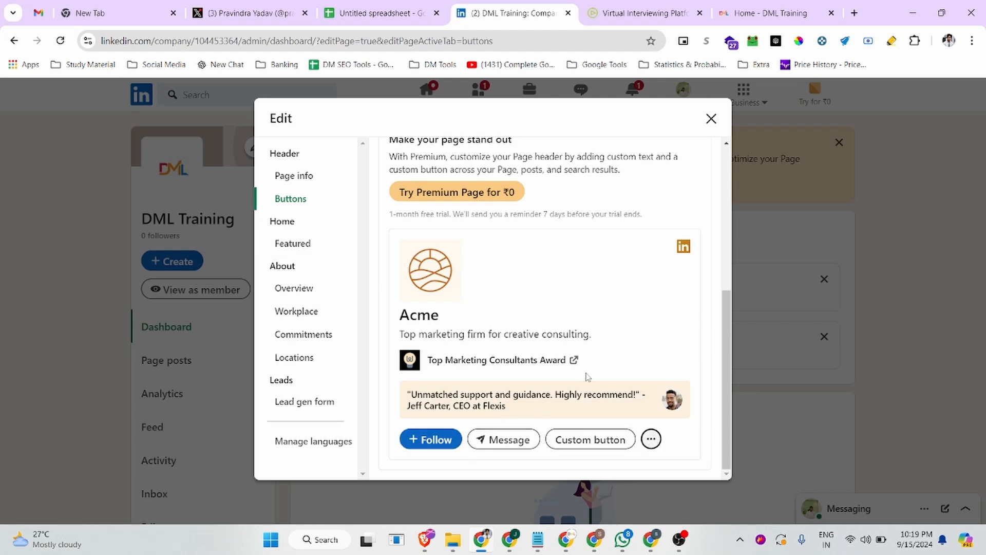
scroll(473, 328, "up", 3)
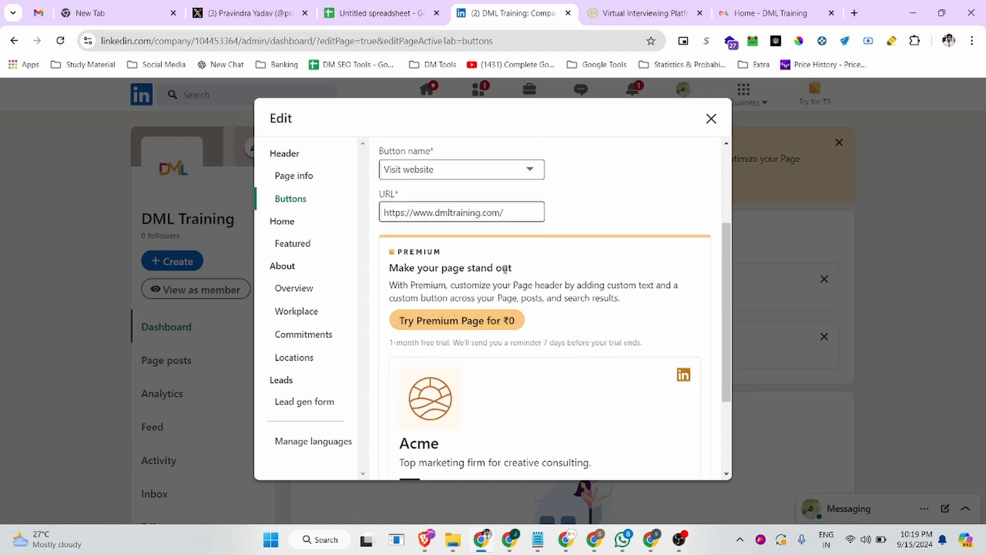
scroll(452, 287, "down", 2)
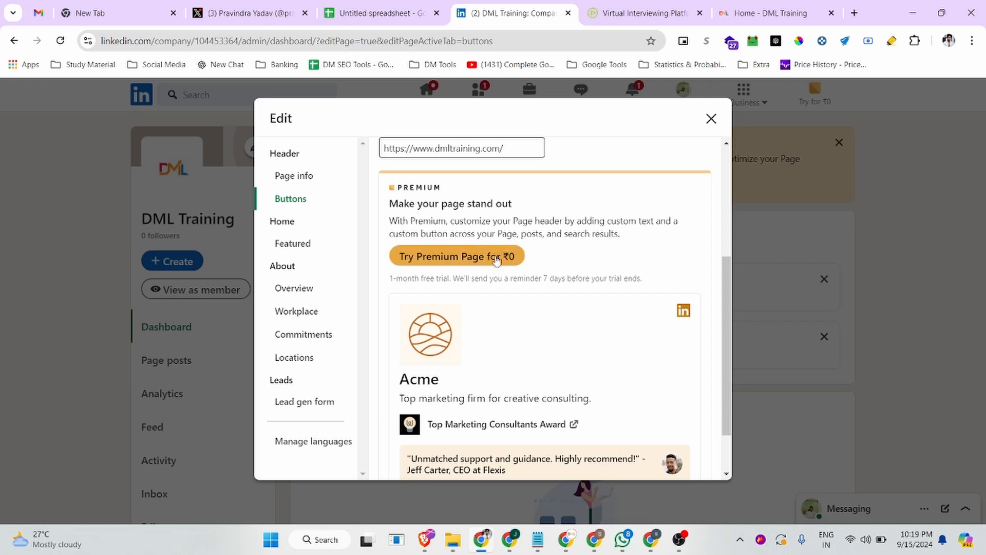
scroll(643, 391, "down", 2)
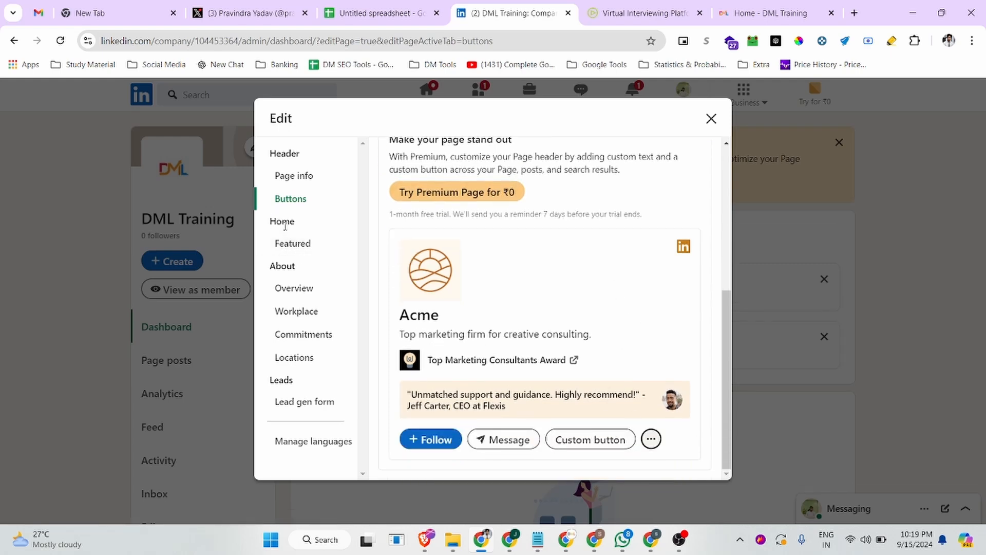
Look through the Featured, Overview, Workplace and Commitments sections, ending on Locations
left_click(292, 242)
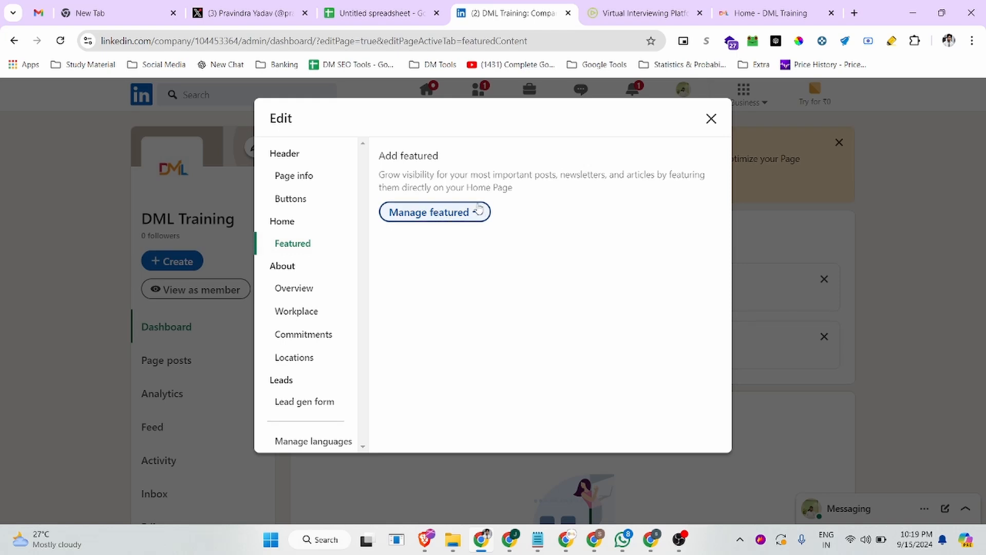
left_click(288, 288)
scroll(436, 308, "down", 3)
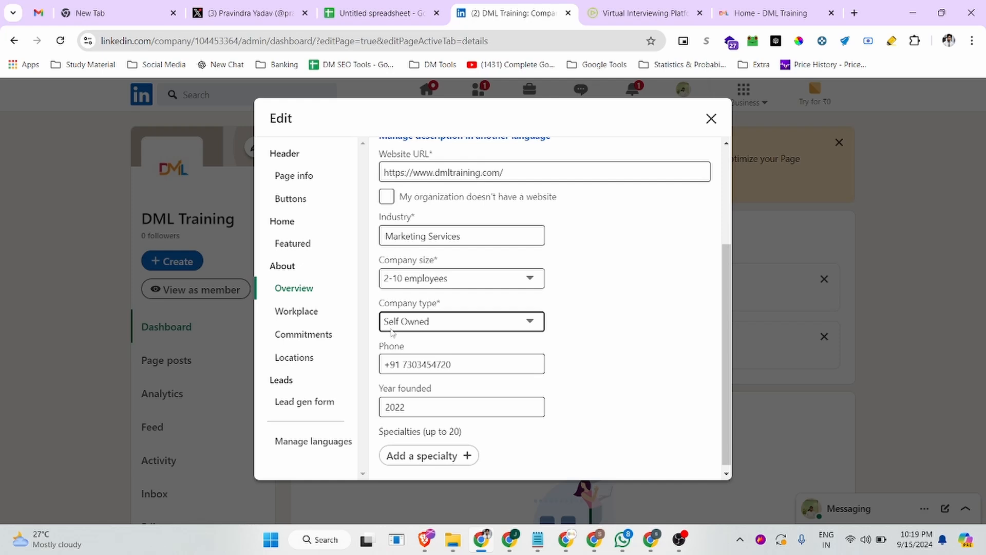
left_click(296, 311)
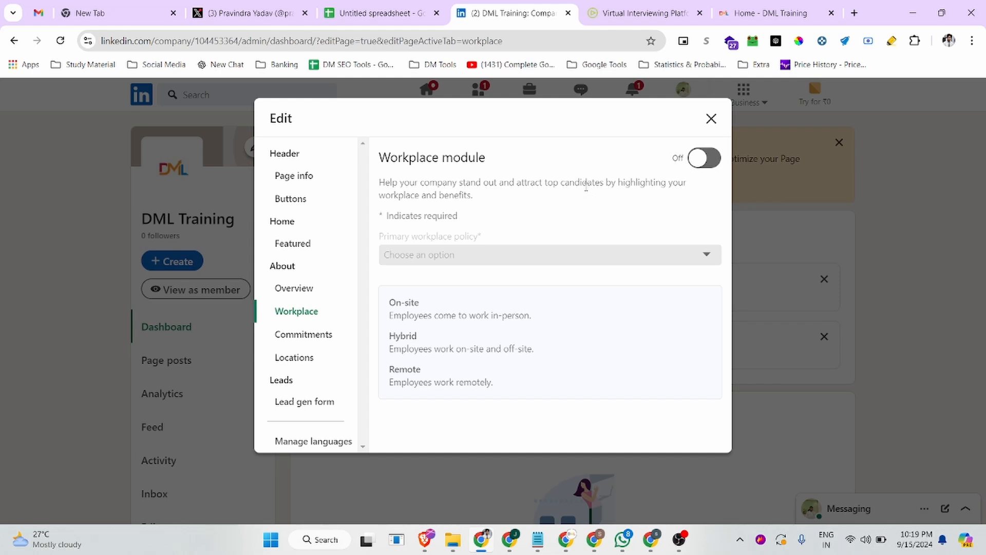
left_click(308, 335)
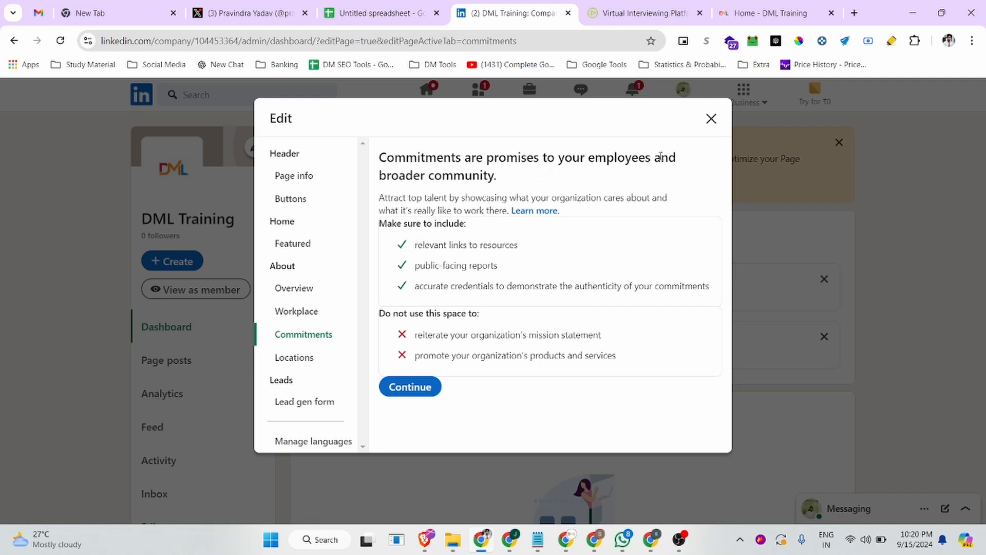
left_click(300, 361)
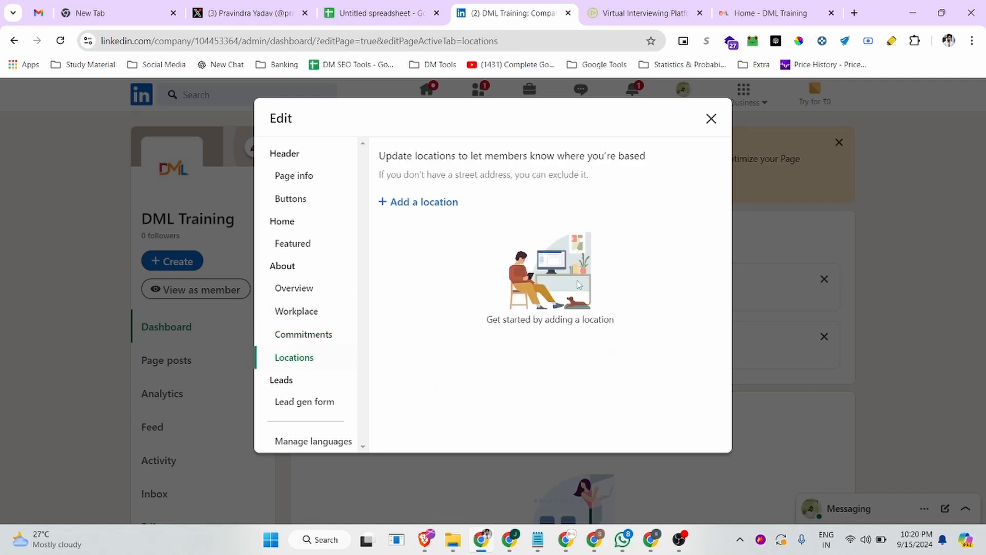
Add a new location in India and enter the office's street address
left_click(431, 202)
left_click(491, 241)
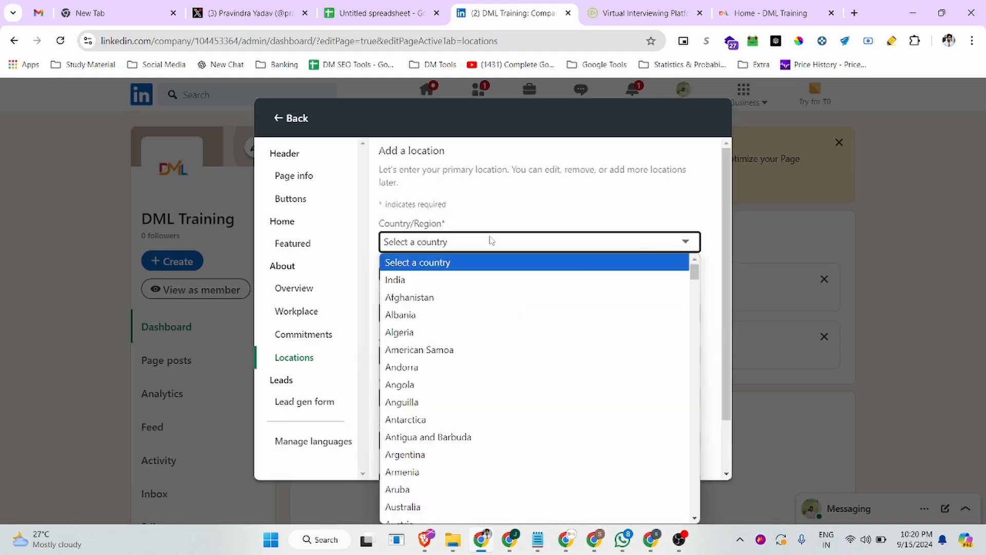
left_click(426, 280)
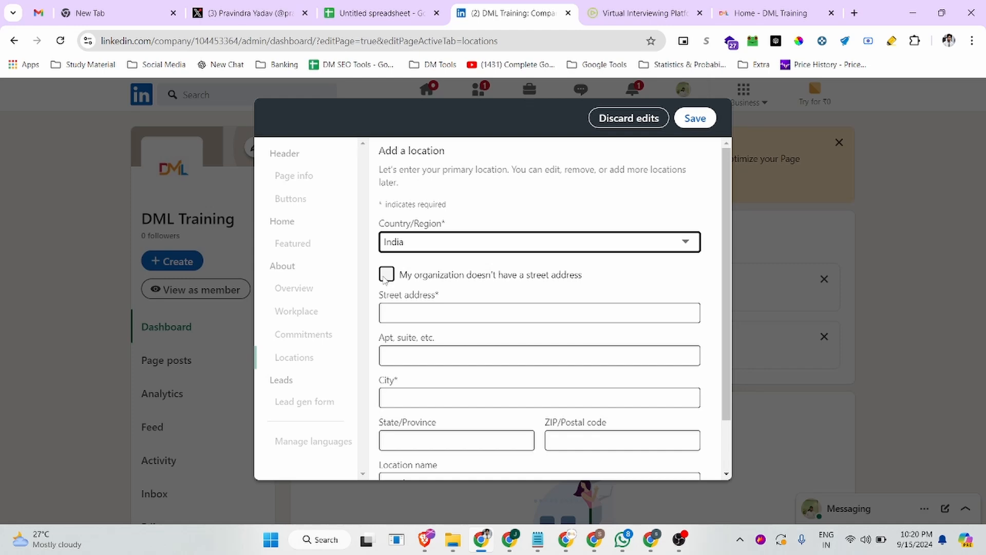
scroll(462, 354, "down", 1)
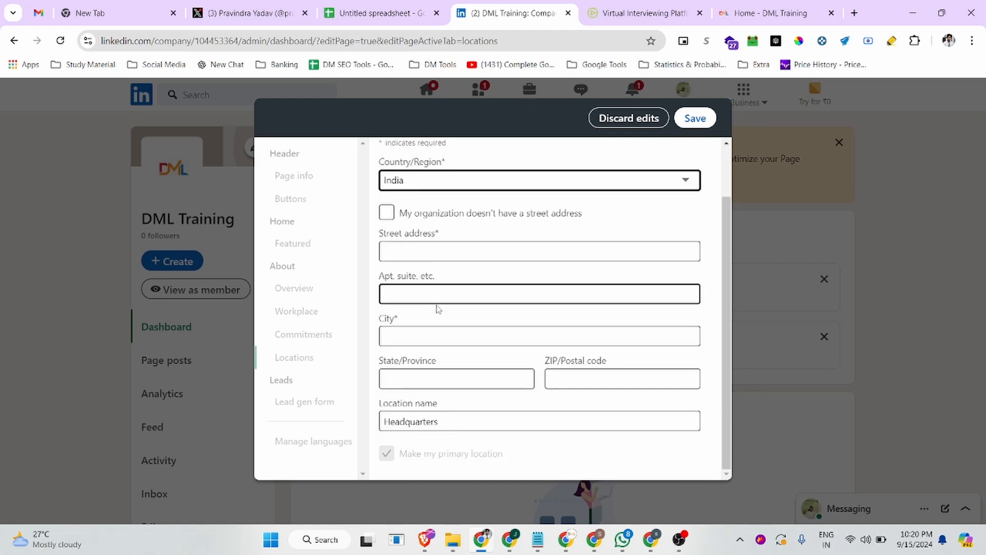
left_click(408, 252)
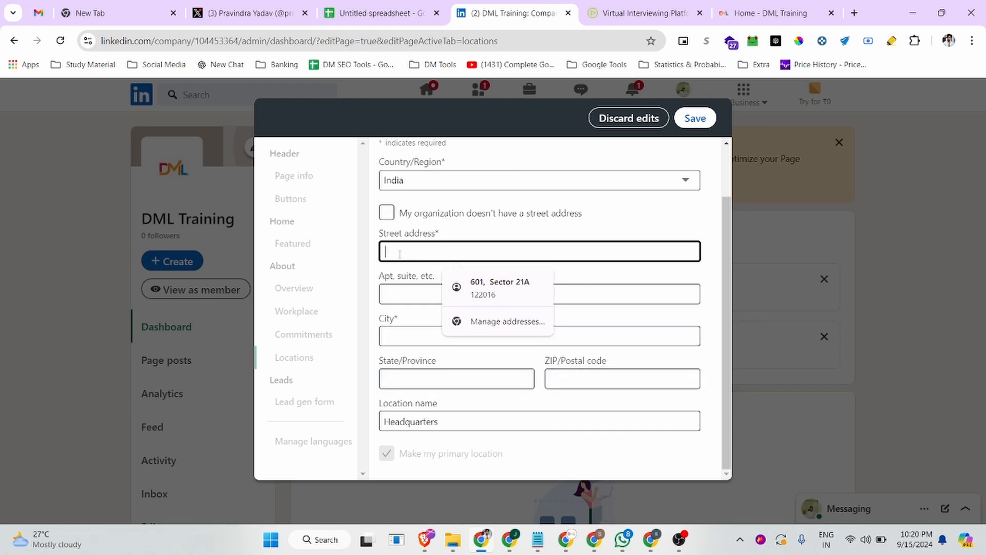
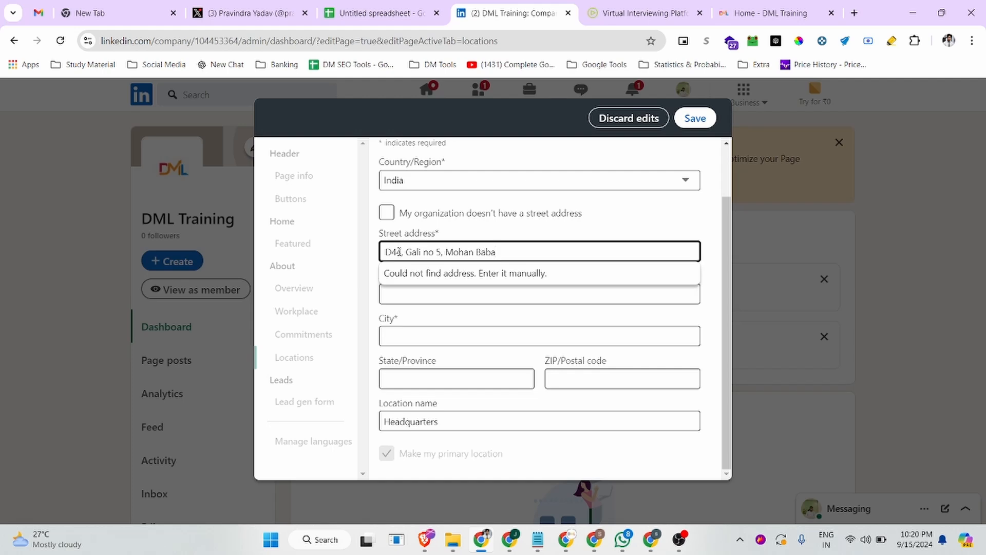
Fill the apartment, city New Delhi, state Delhi and ZIP, keep the Headquarters name, and save
left_click(392, 300)
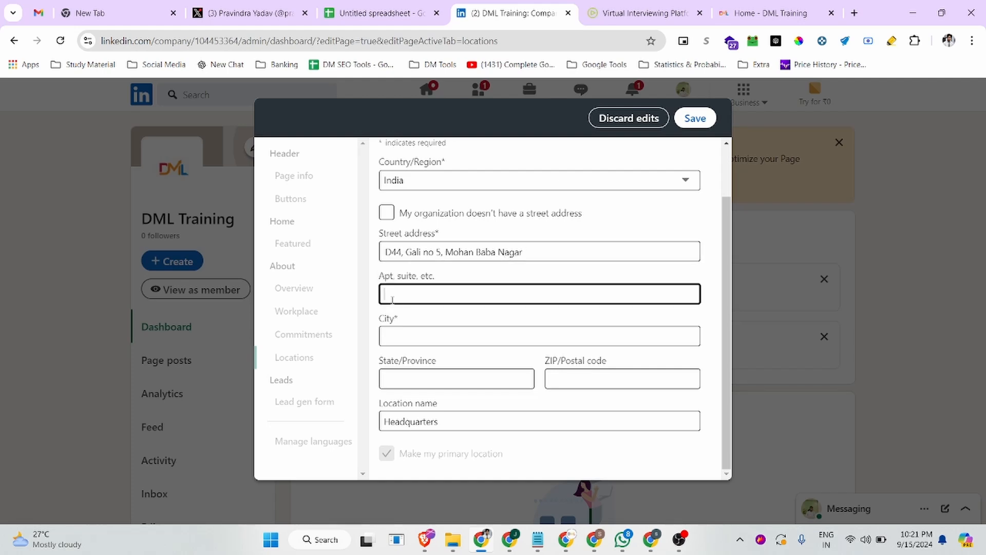
left_click(412, 336)
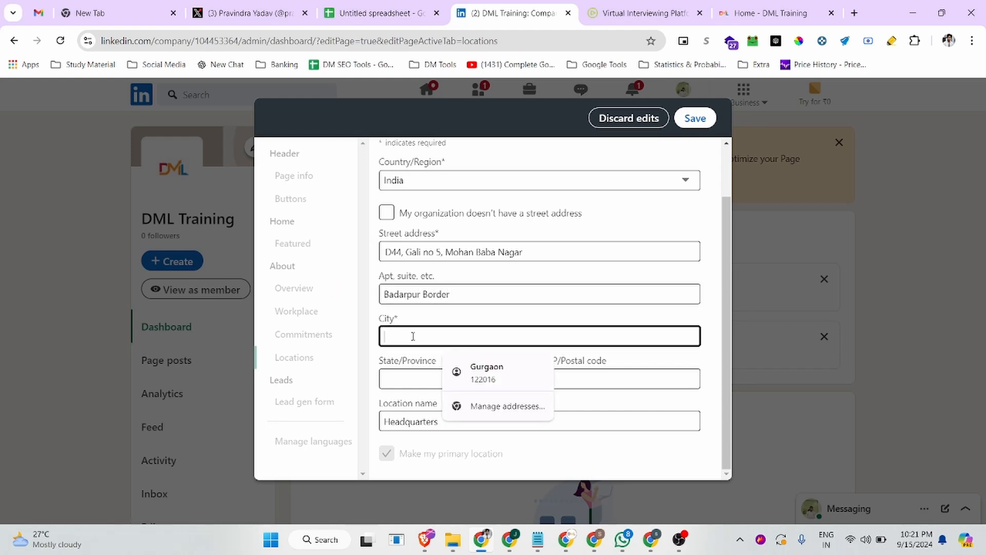
type("New De")
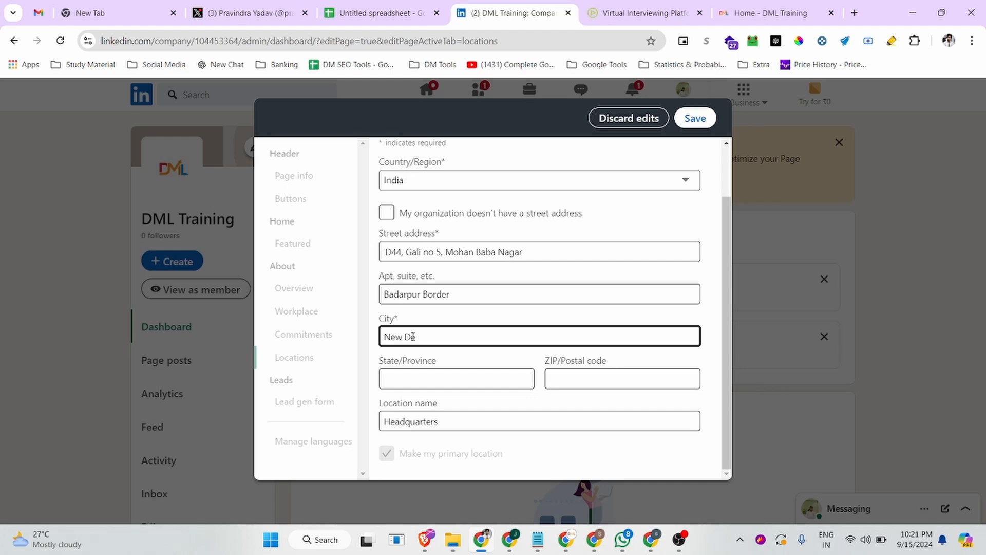
type("lj")
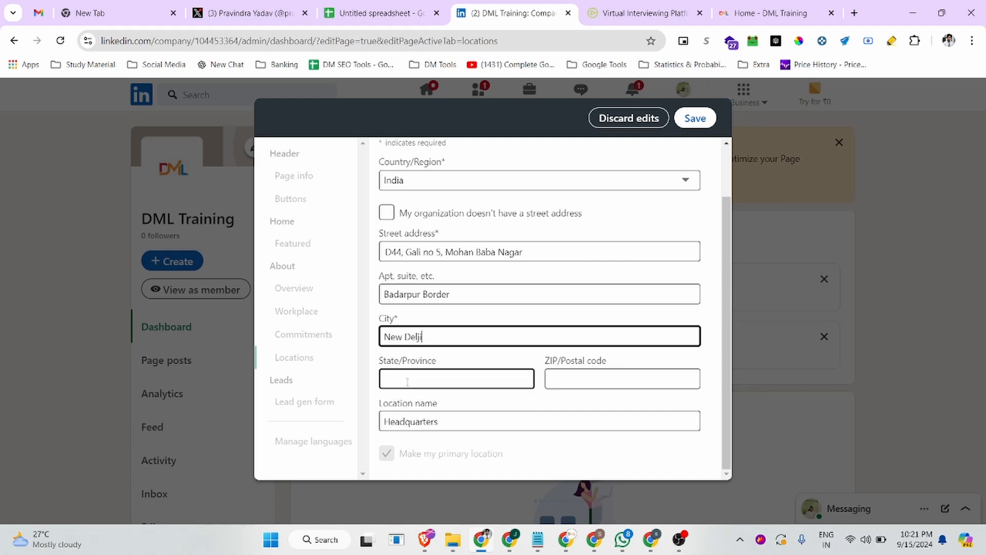
type("i")
left_click(407, 377)
type("D")
left_click(481, 414)
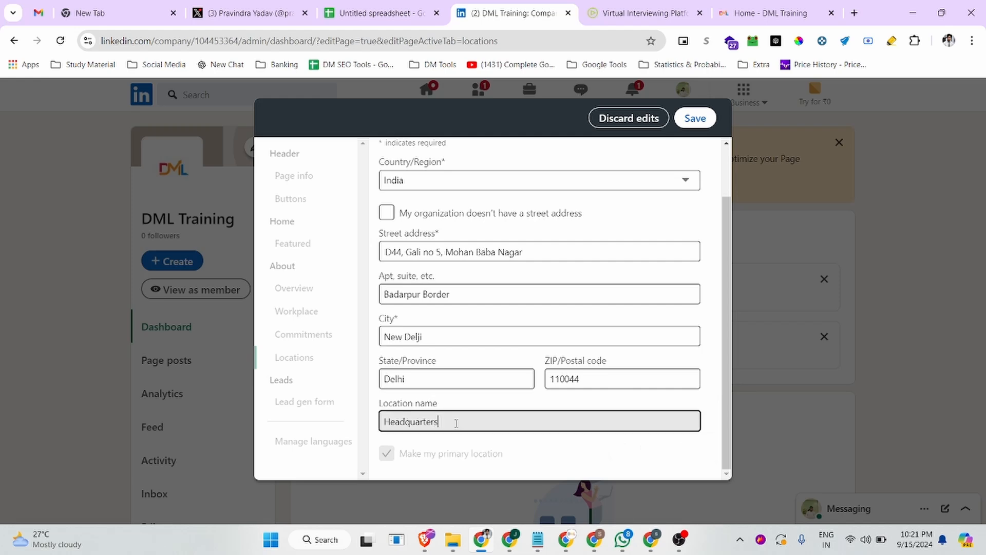
left_click_drag(439, 421, 381, 422)
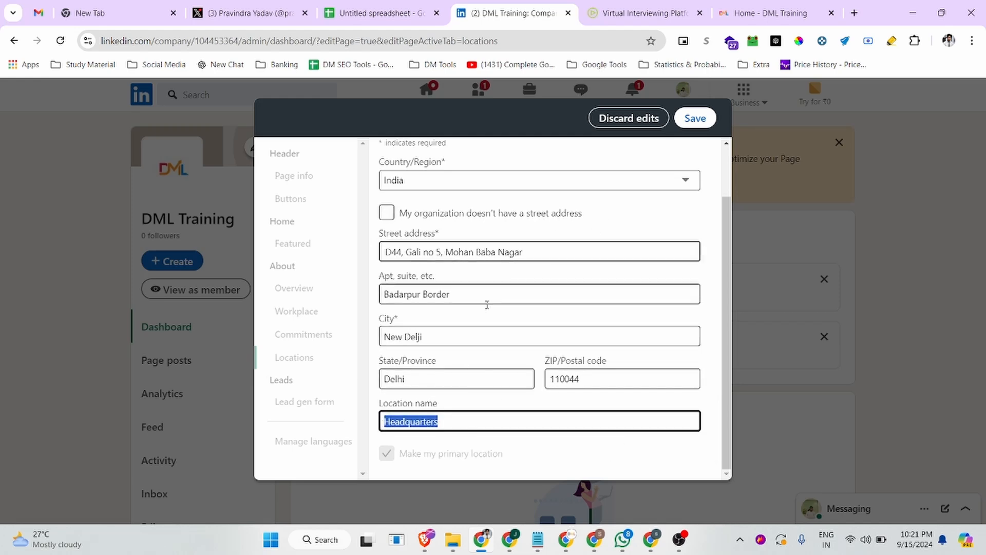
left_click(695, 118)
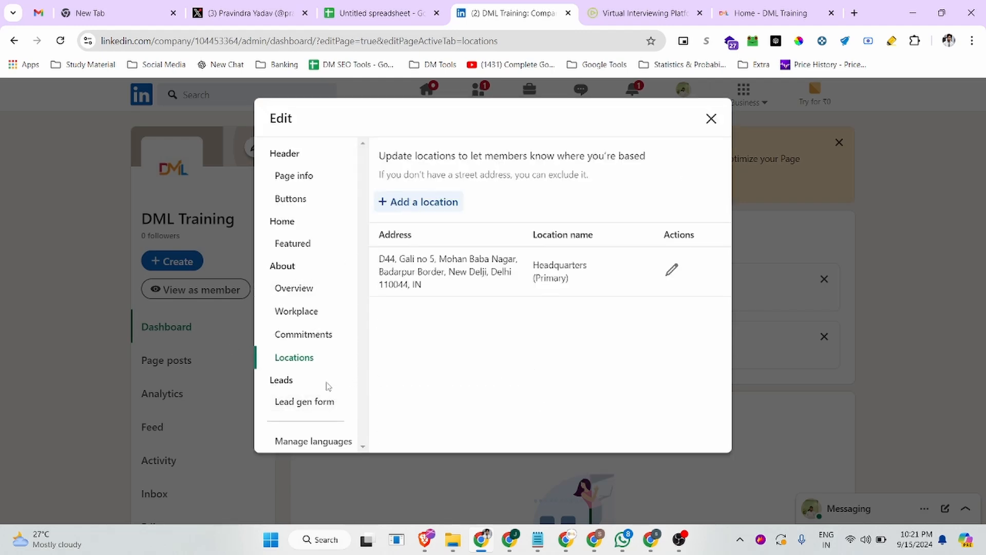
Check the Lead gen form and Languages sections, close the editor without posting, and review the dashboard
left_click(307, 403)
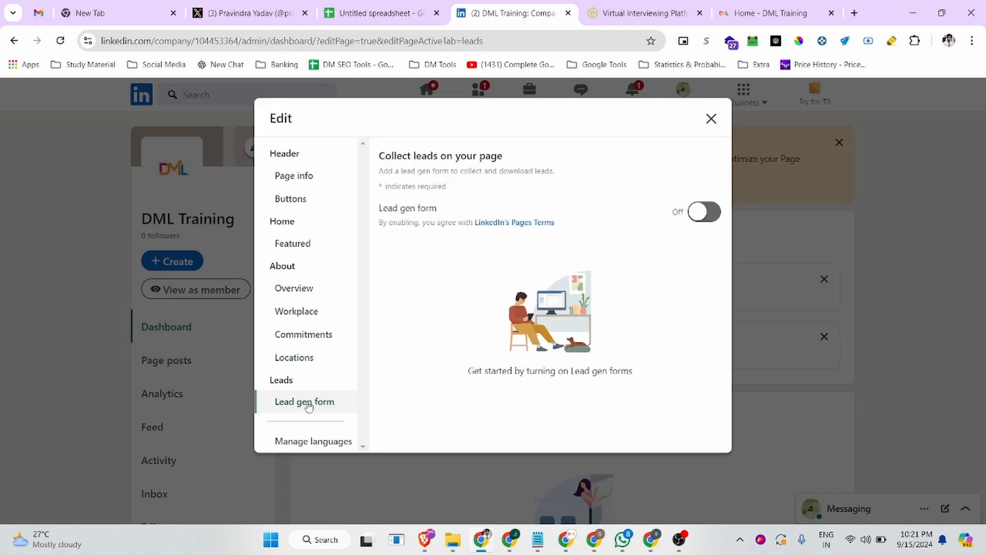
left_click(308, 441)
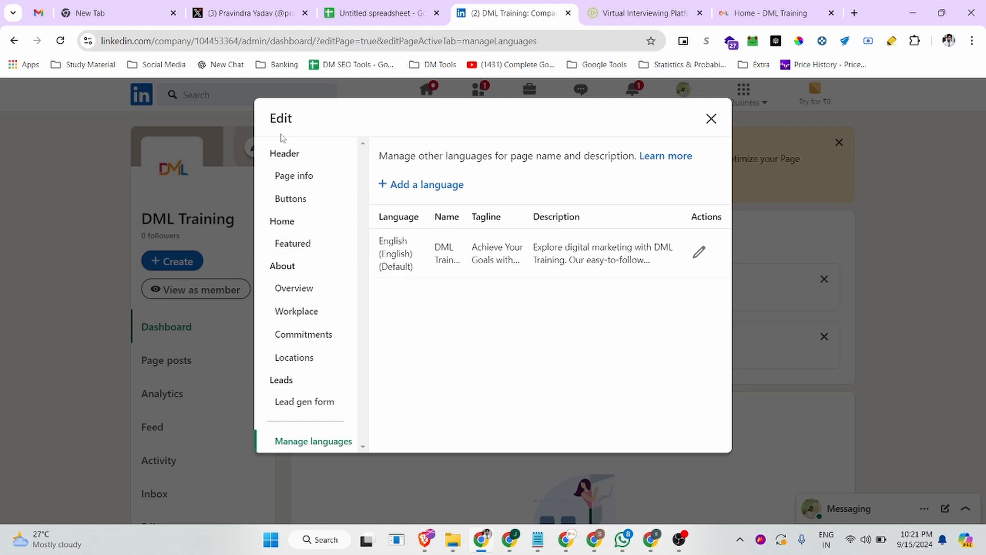
left_click(711, 118)
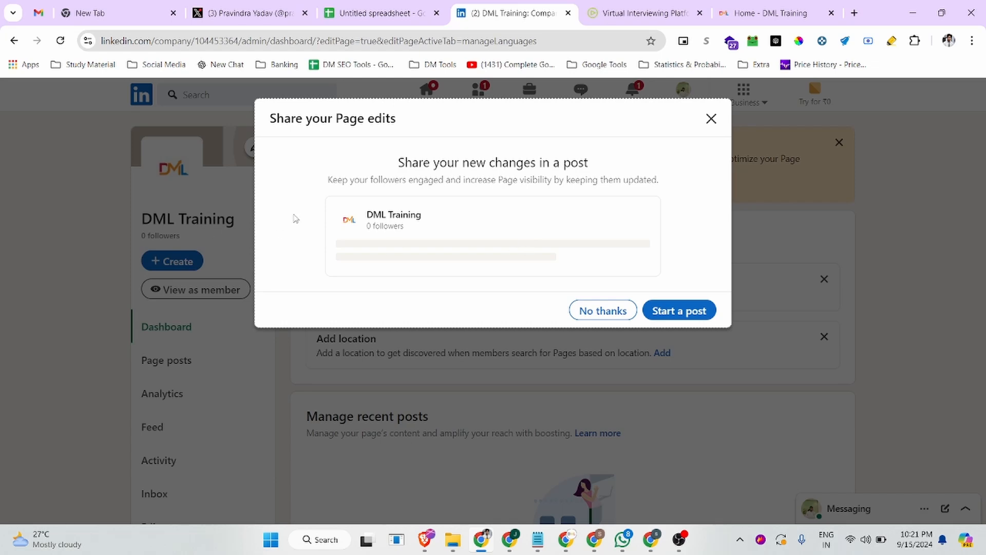
left_click(710, 119)
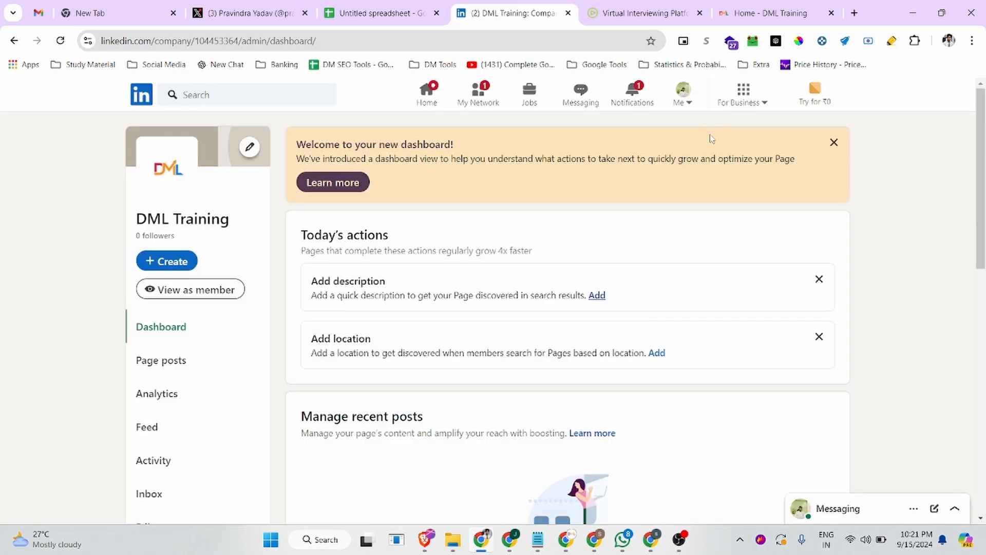
scroll(444, 235, "down", 10)
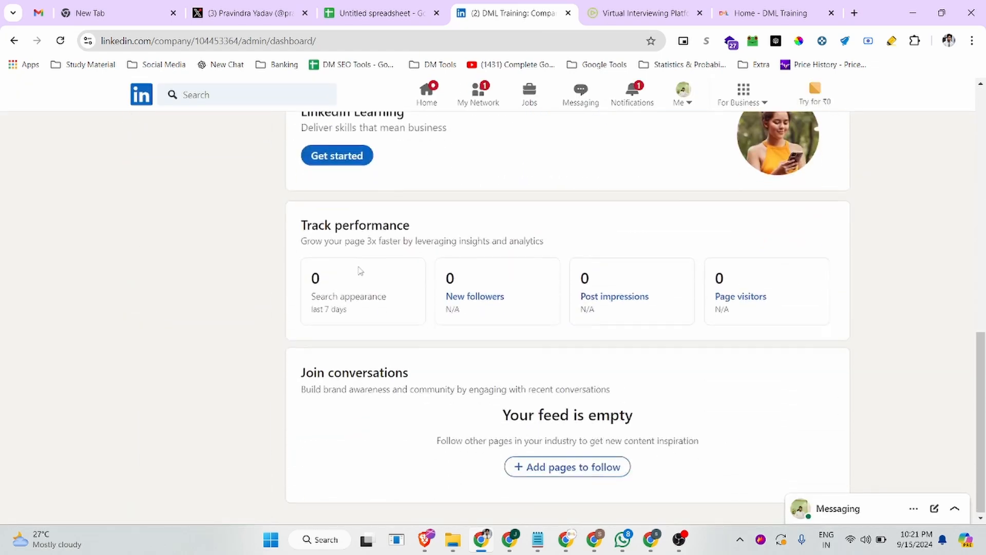
scroll(360, 271, "up", 10)
scroll(161, 355, "down", 1)
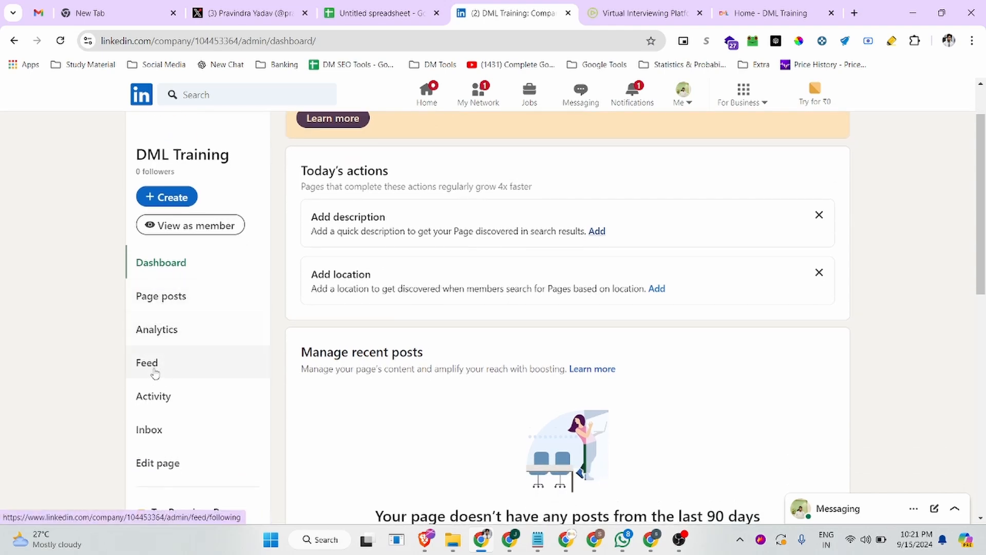
scroll(170, 429, "down", 3)
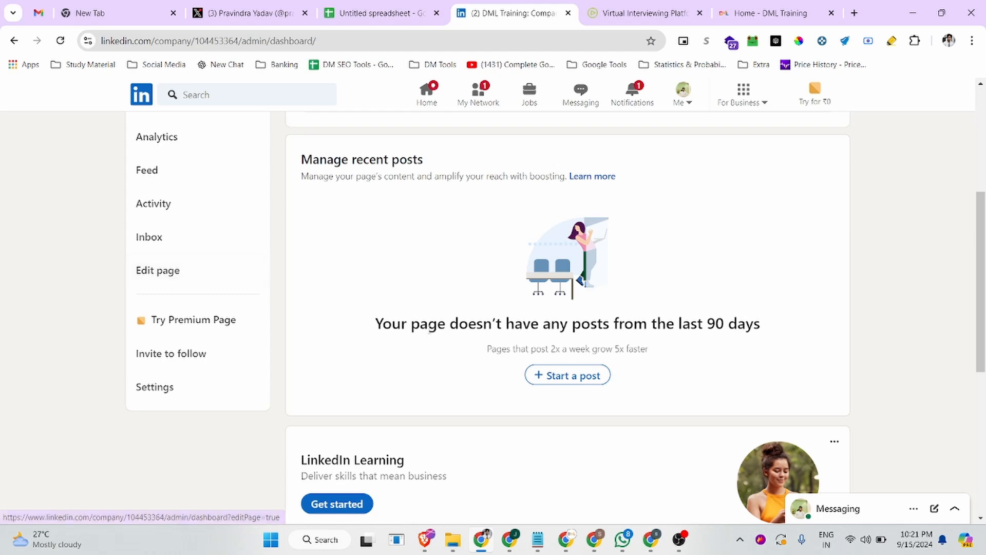
scroll(607, 309, "up", 4)
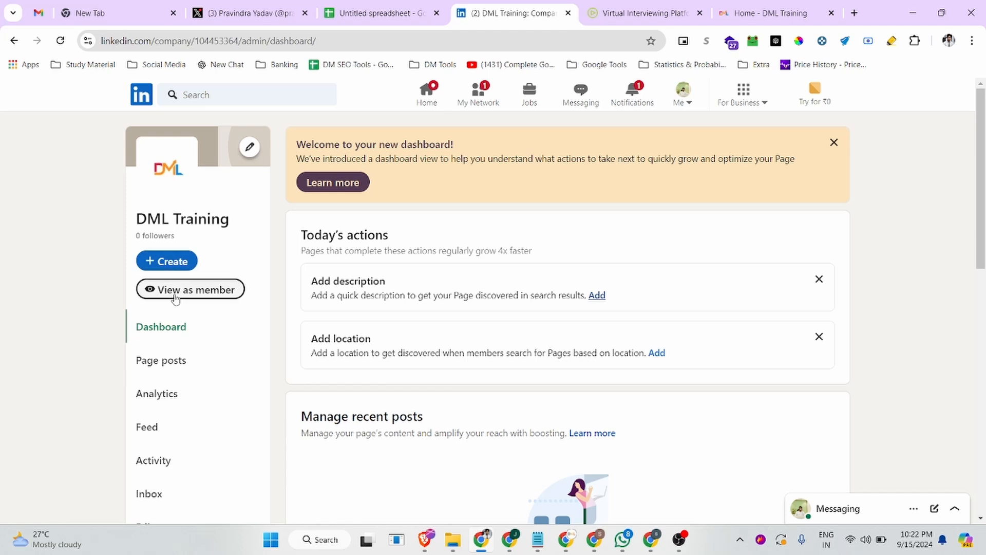
left_click(191, 291)
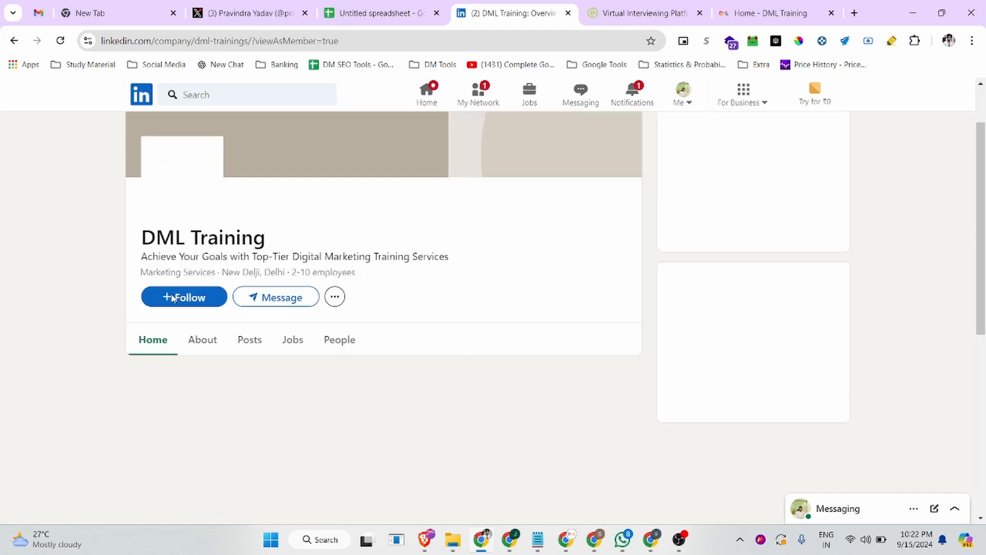
left_click_drag(253, 41, 44, 50)
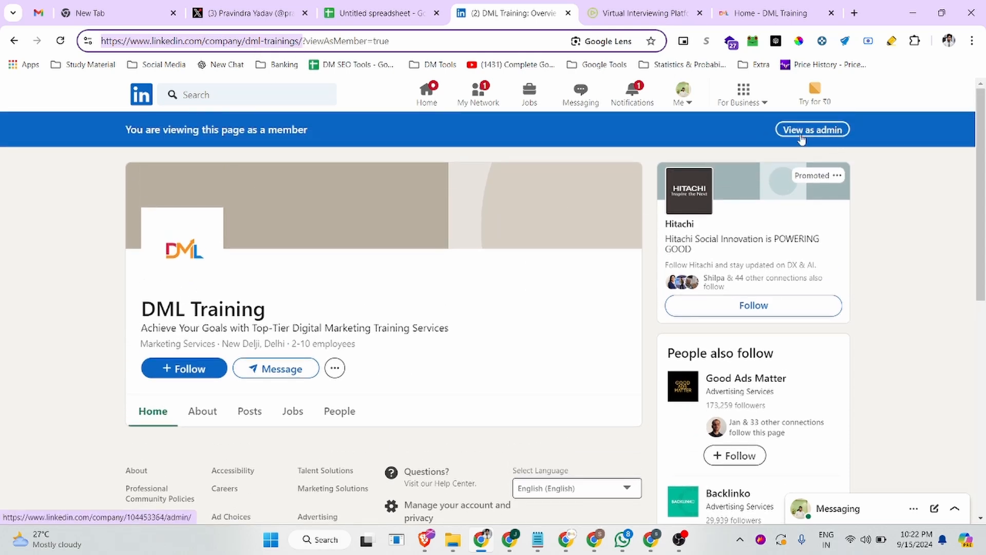
left_click(828, 134)
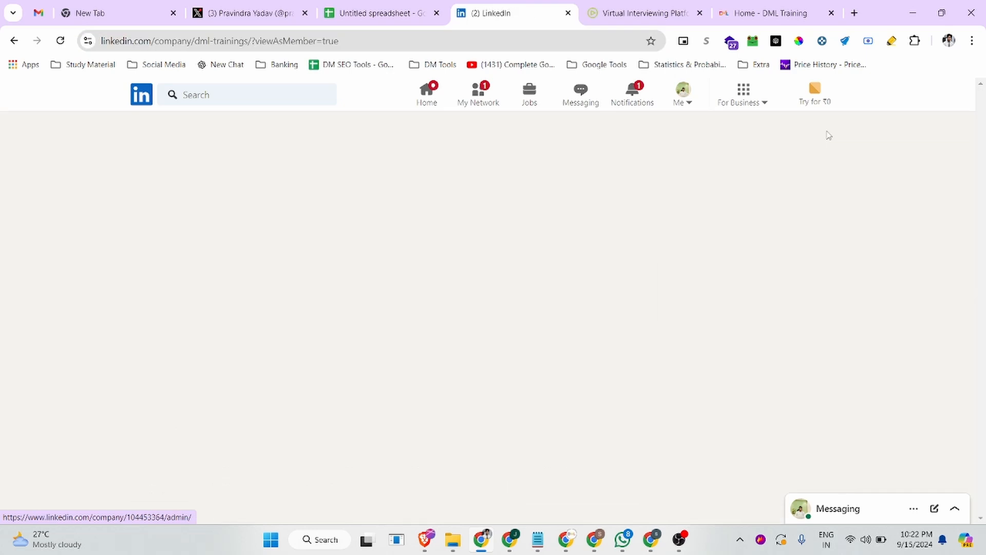